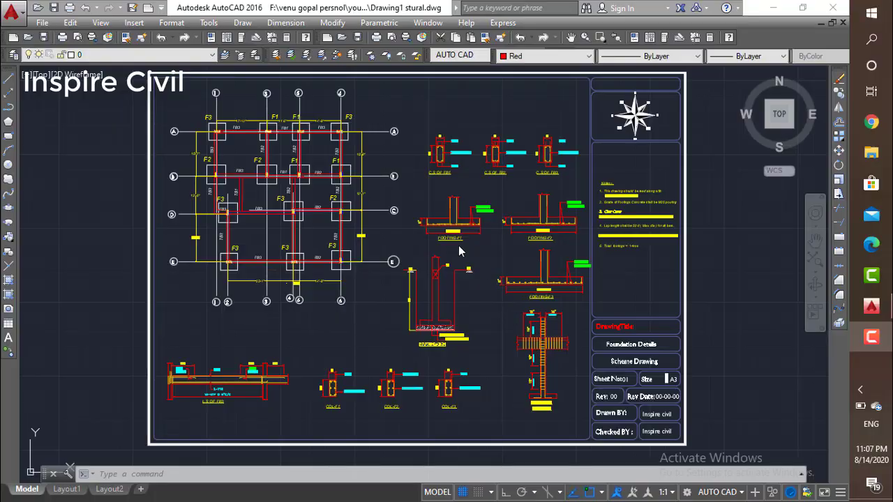
Zoom and pan to enlarge grids D–E, column lines 1–6 of the footing plan.
scroll(459, 246, "up", 3)
scroll(459, 245, "up", 2)
scroll(473, 262, "down", 2)
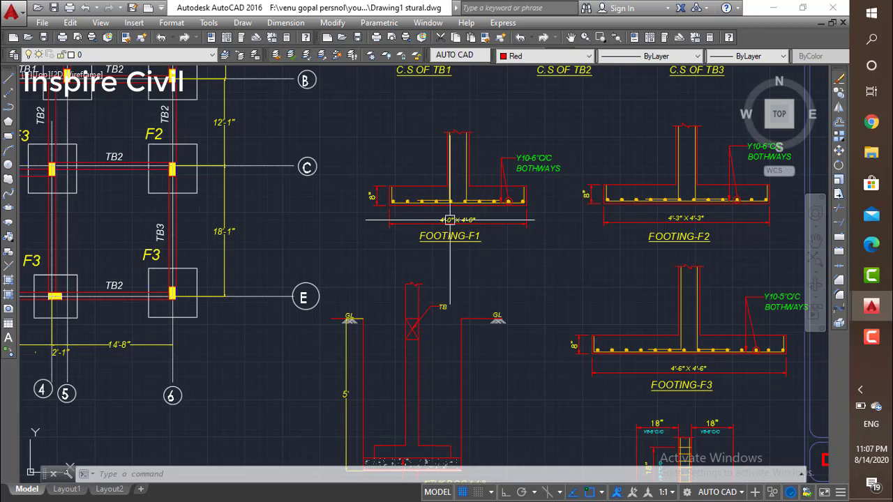
scroll(477, 182, "down", 4)
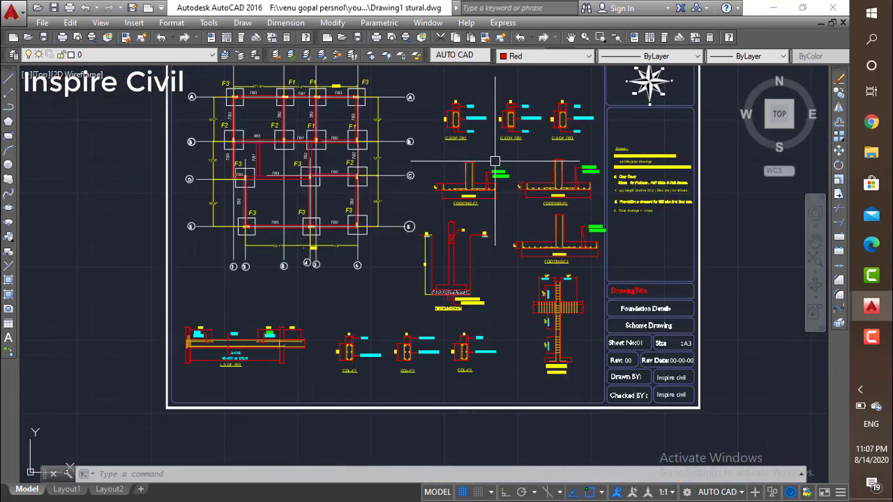
middle_click_drag(279, 137, 374, 191)
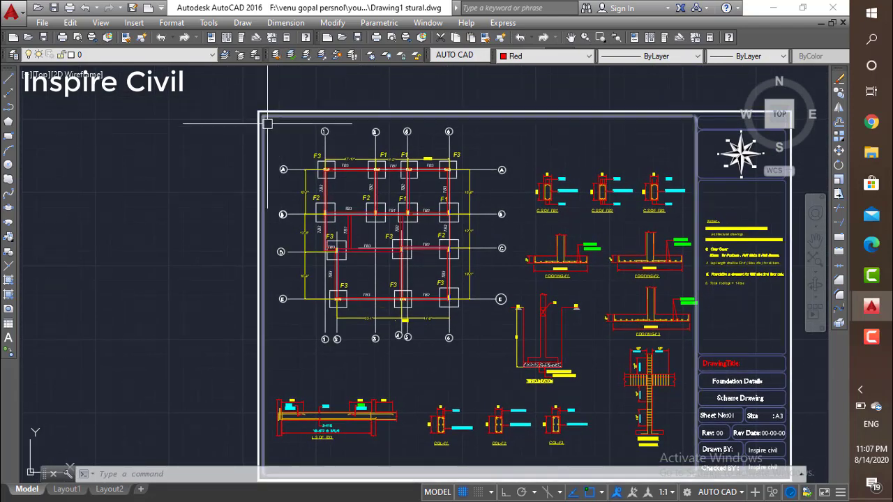
Zoom out to the full sheet, then zoom onto footing sections F1, F2 and F3 with their Y10 bothways bars.
scroll(328, 326, "up", 4)
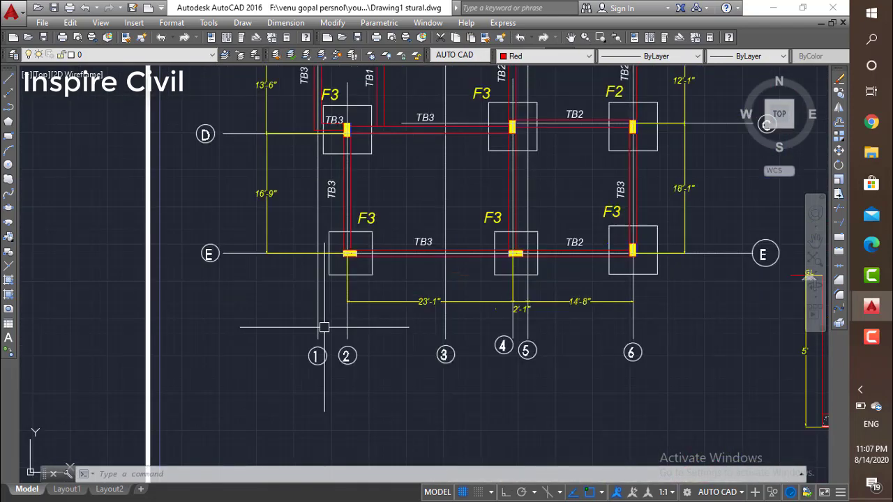
middle_click_drag(325, 334, 348, 391)
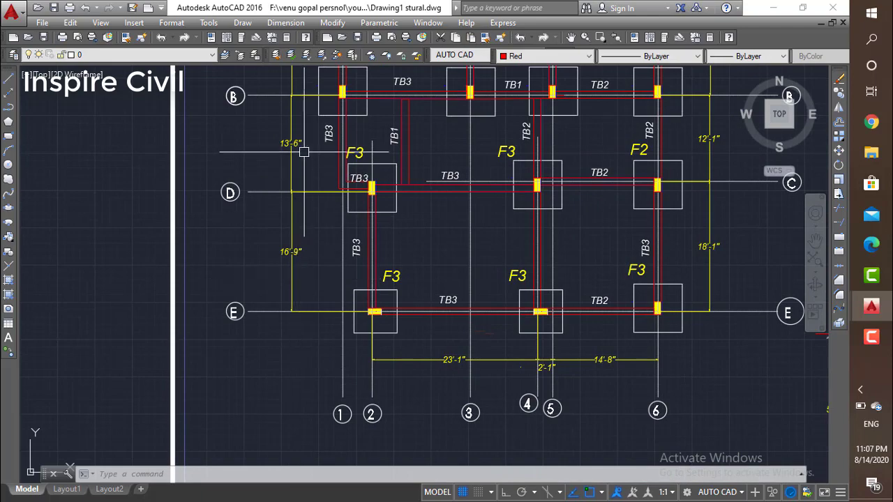
scroll(558, 196, "down", 5)
scroll(551, 199, "up", 1)
scroll(554, 200, "up", 2)
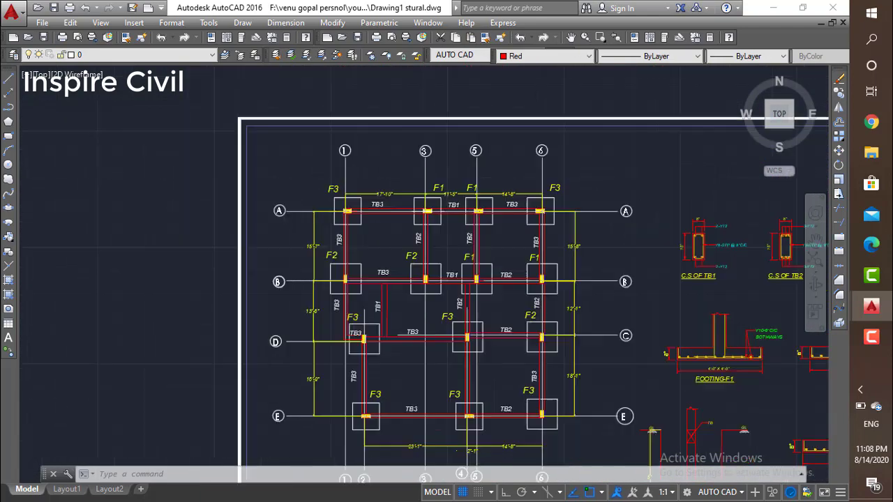
scroll(563, 200, "up", 2)
scroll(562, 200, "down", 3)
scroll(604, 225, "up", 1)
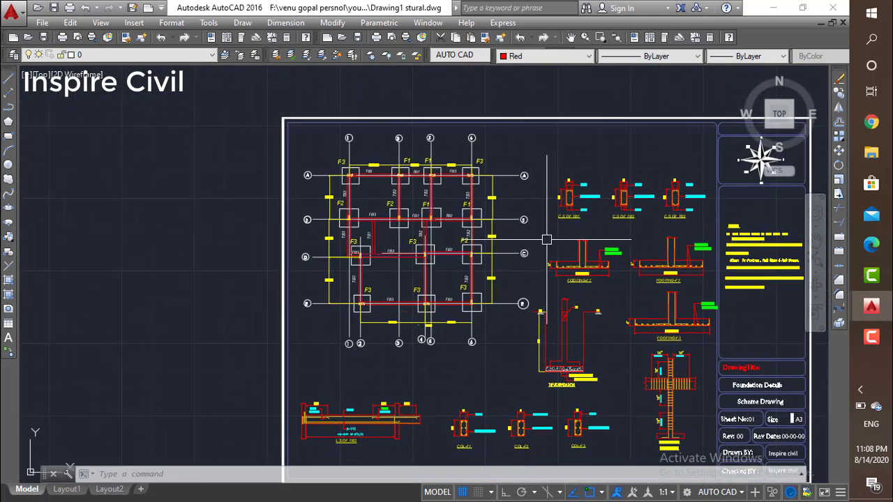
mouse_move(544, 253)
middle_mouse_down()
mouse_move(421, 194)
mouse_move(391, 193)
middle_mouse_up()
scroll(419, 202, "up", 4)
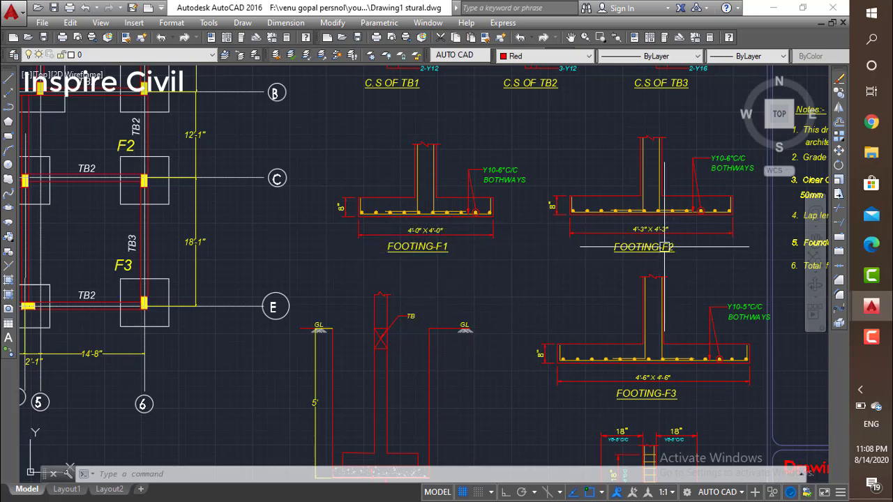
Zoom in on FOOTING-F3, centre it, then zoom out to the plan, beam sections and notes.
scroll(664, 234, "up", 2)
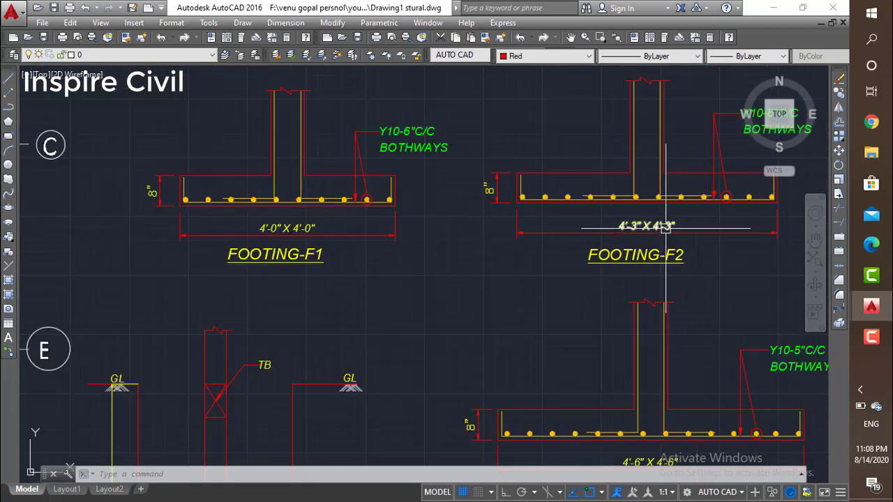
middle_click_drag(672, 233, 598, 123)
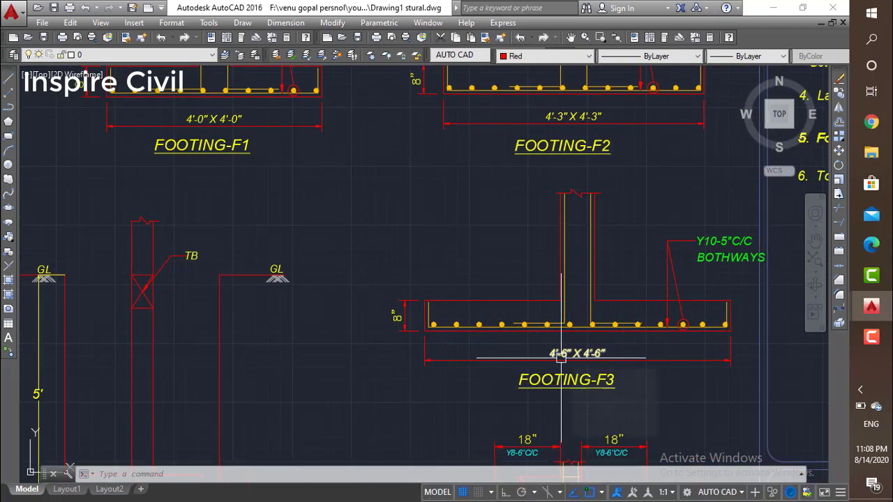
scroll(651, 298, "down", 4)
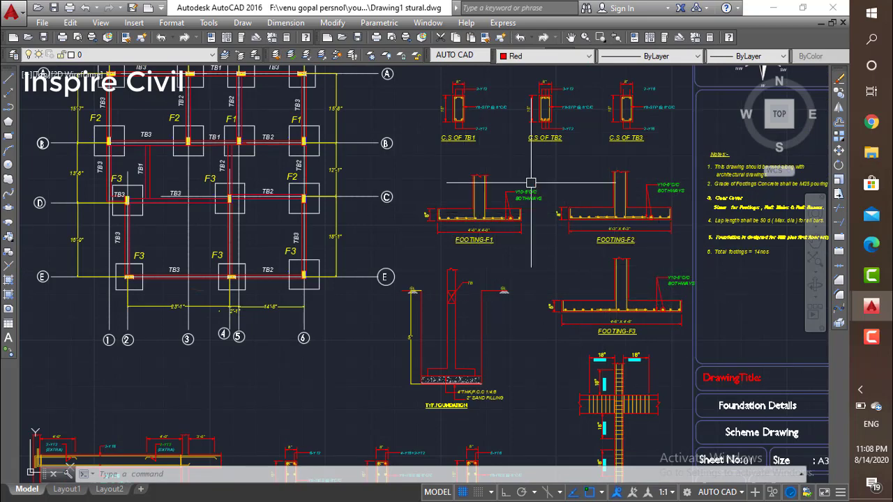
scroll(475, 194, "up", 2)
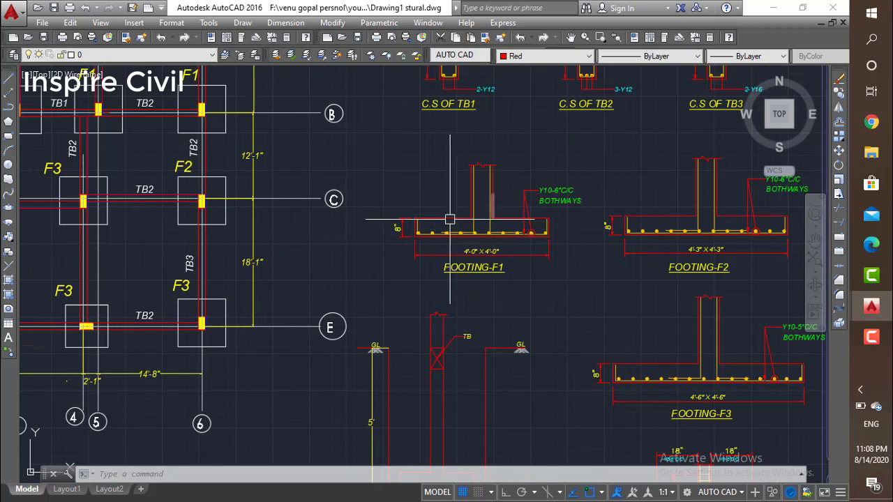
scroll(481, 244, "down", 2)
Zoom and pan to centre the foundation grid plan with its details.
scroll(487, 251, "up", 2)
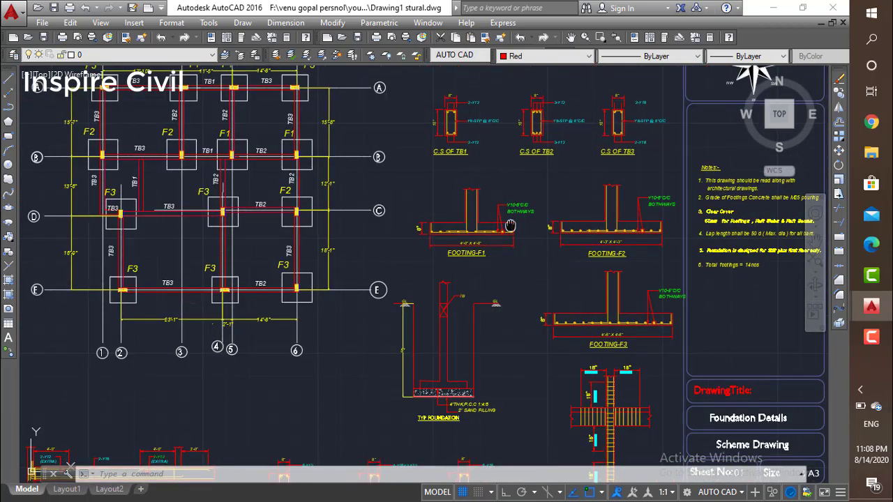
scroll(381, 353, "up", 2)
scroll(385, 350, "up", 1)
middle_click_drag(385, 350, 454, 379)
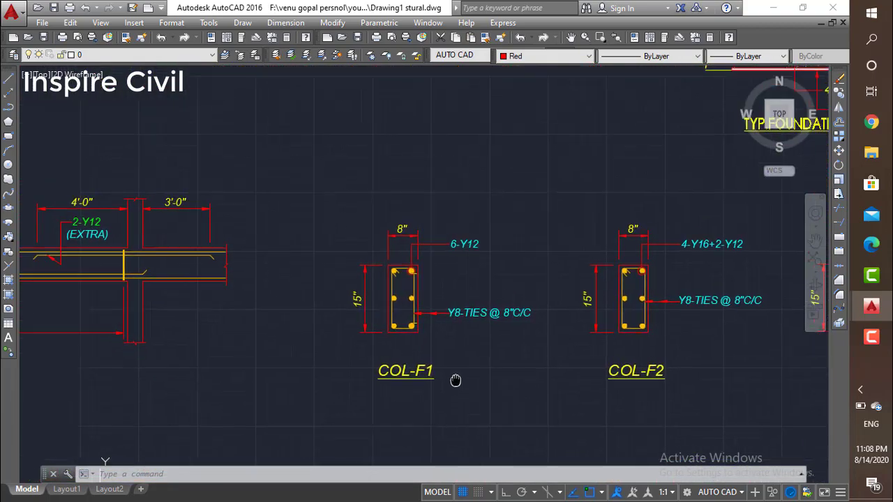
scroll(349, 319, "down", 3)
middle_click_drag(385, 305, 445, 413)
middle_click_drag(419, 314, 445, 414)
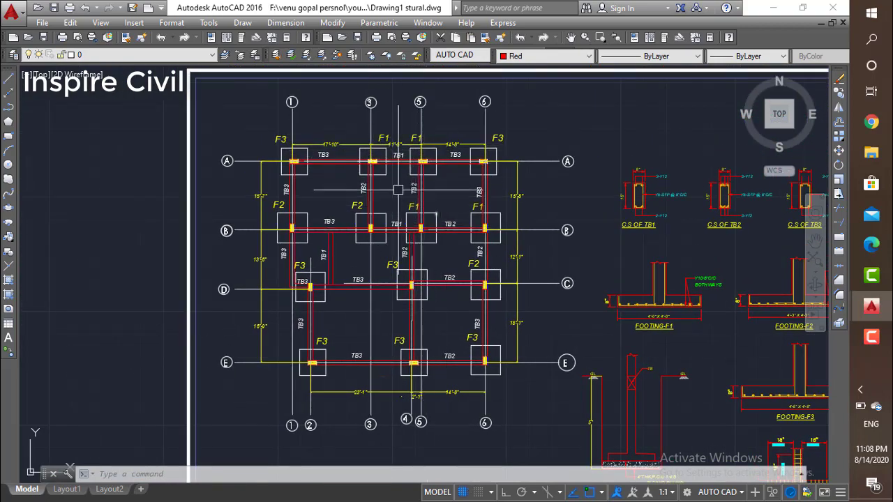
scroll(531, 290, "down", 2)
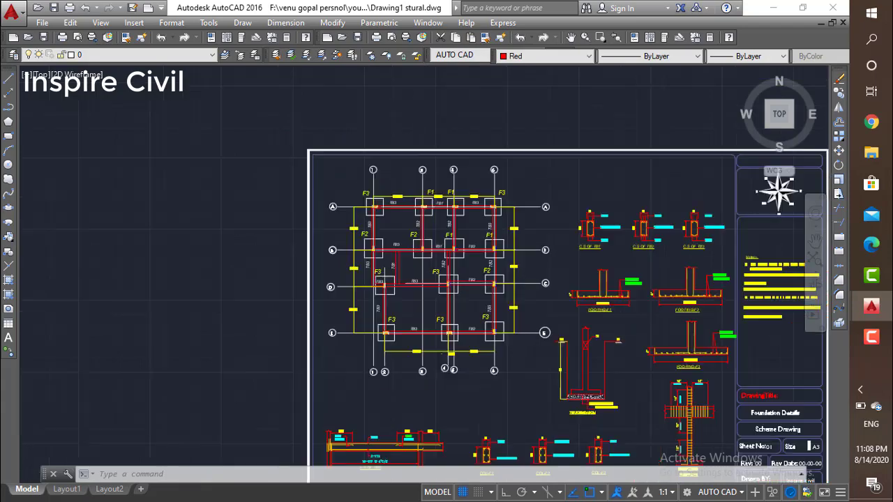
scroll(538, 297, "down", 2)
Inspect column details COL-F1 (6-Y12) and COL-F2 (4-Y16+2-Y12) close up, then zoom out.
middle_click_drag(538, 297, 470, 167)
scroll(429, 249, "up", 4)
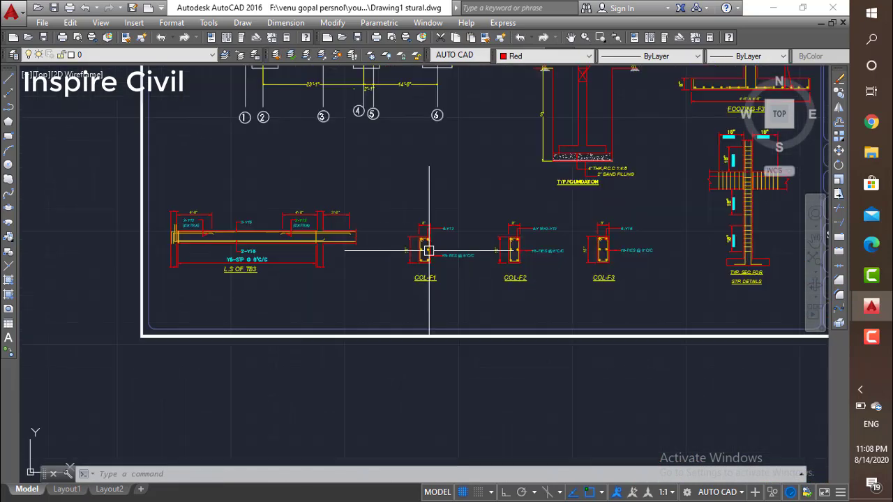
scroll(428, 249, "up", 4)
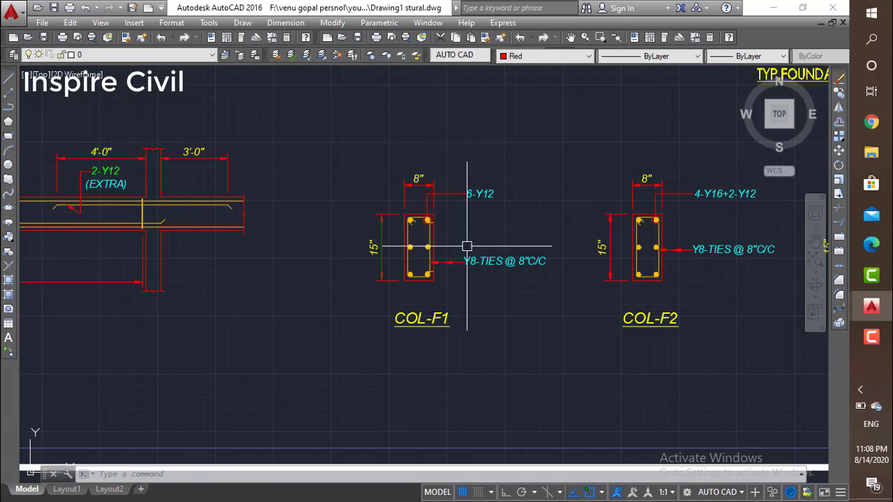
middle_click_drag(417, 241, 424, 265)
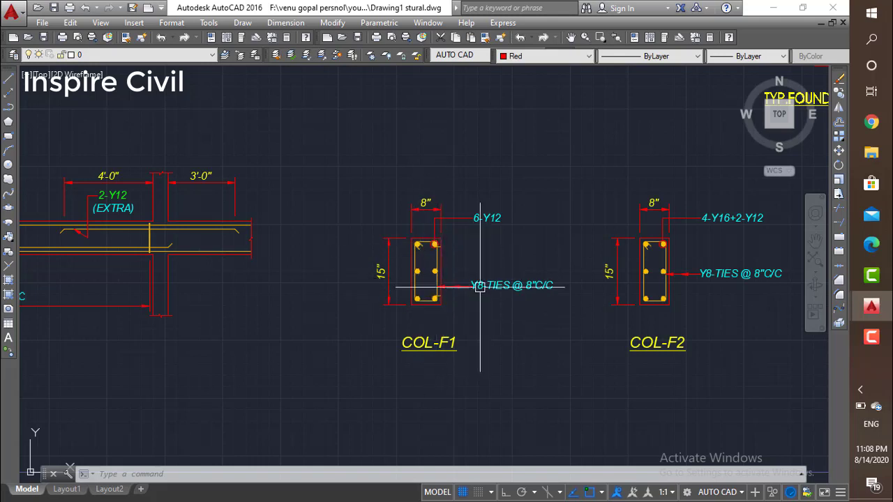
scroll(483, 286, "up", 2)
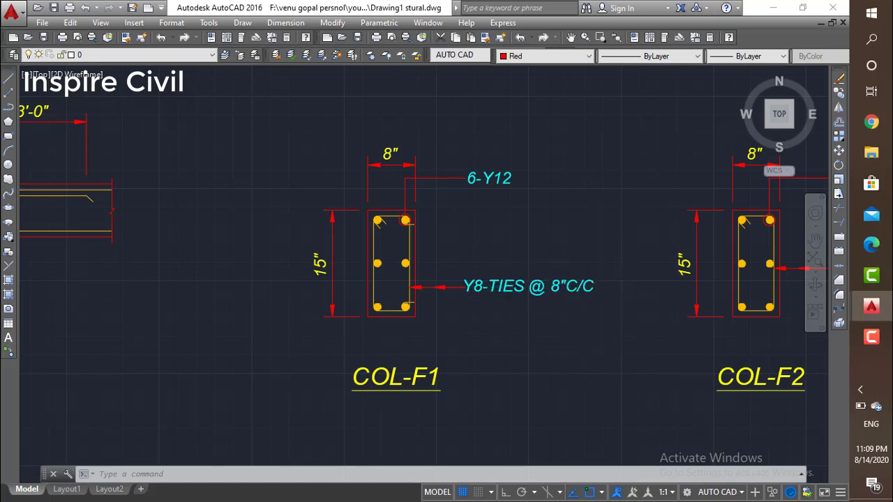
scroll(635, 272, "down", 4)
middle_click_drag(674, 309, 532, 290)
scroll(598, 309, "up", 2)
scroll(580, 315, "up", 2)
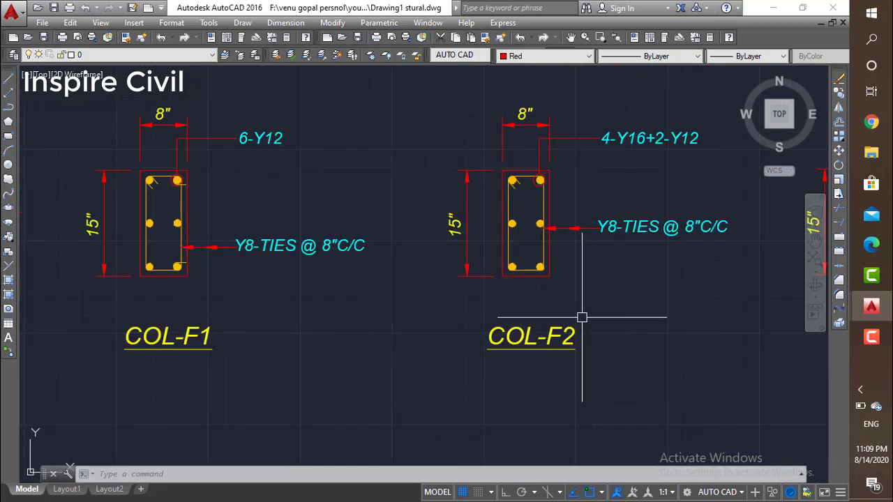
scroll(580, 315, "down", 6)
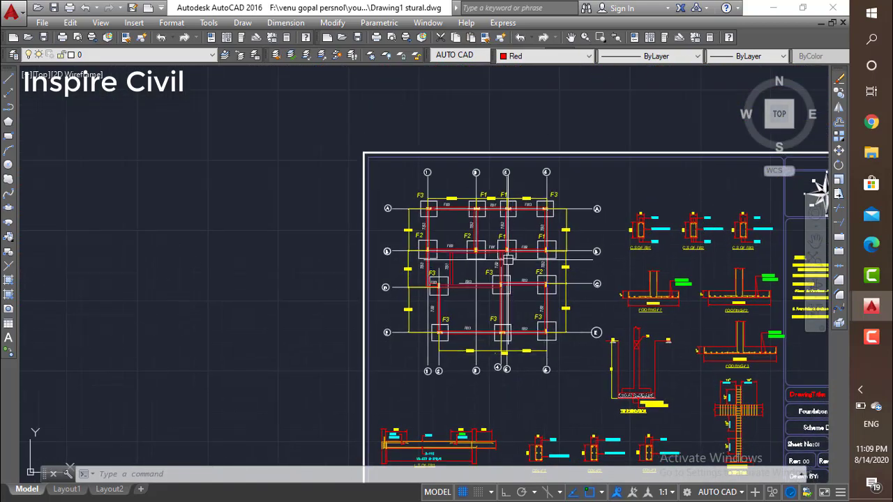
Fill the view with the grid plan, then shift and zoom onto the COL-F1 to COL-F3 column details.
middle_click_drag(419, 132, 412, 219)
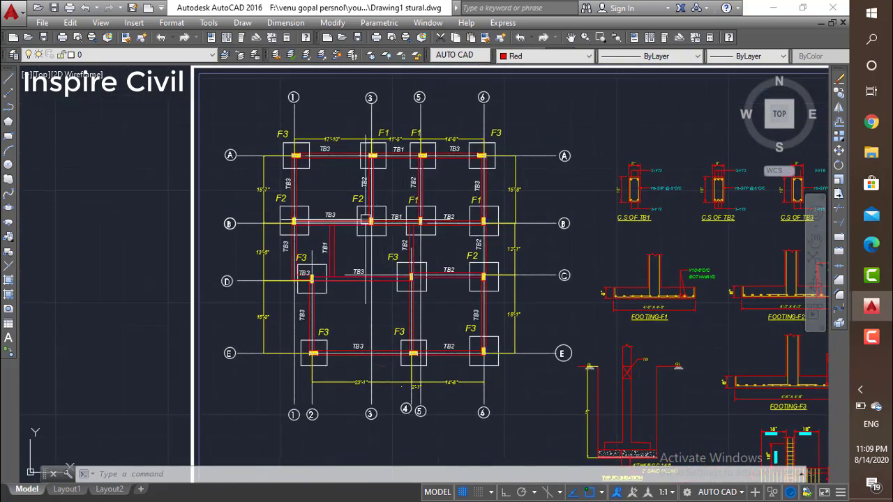
scroll(512, 265, "down", 2)
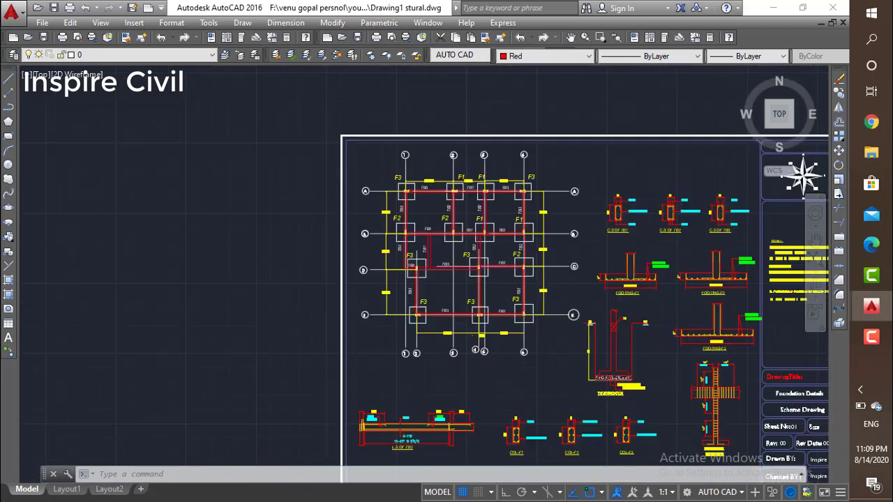
scroll(538, 272, "down", 1)
middle_click_drag(552, 269, 465, 278)
scroll(474, 286, "up", 4)
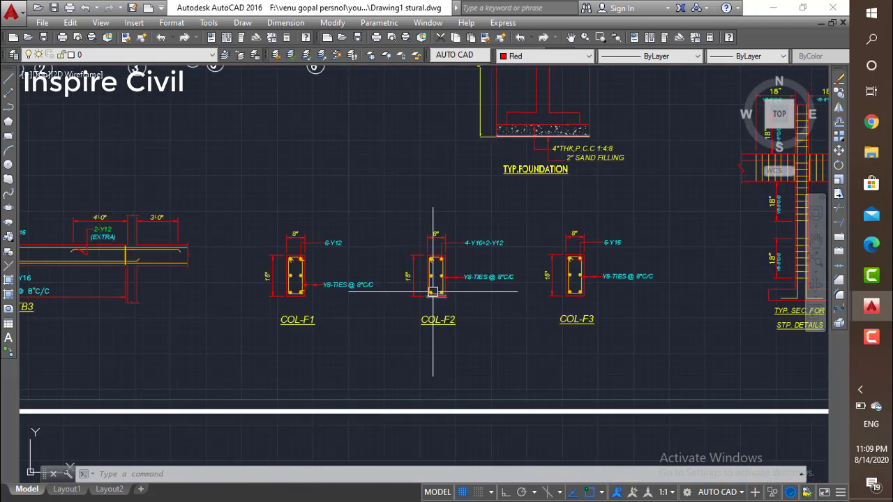
scroll(428, 285, "up", 2)
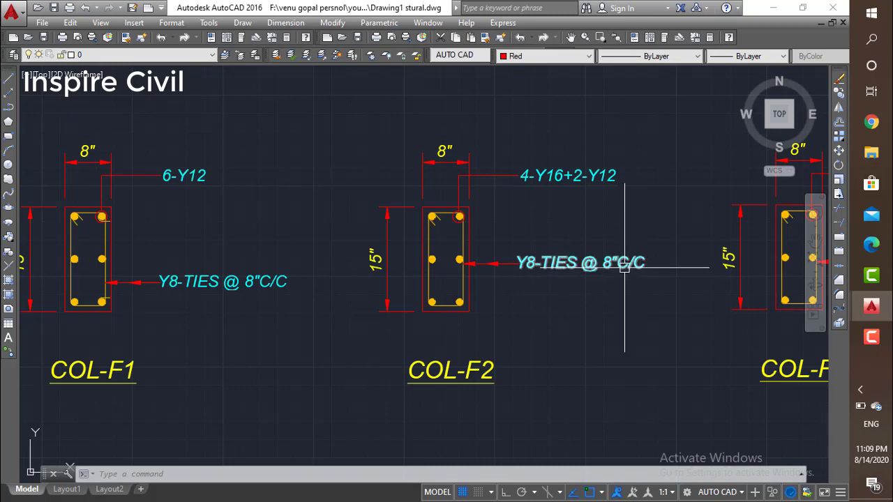
Centre the view on COL-F2, then zoom out to the whole sheet with its title block.
scroll(659, 255, "down", 2)
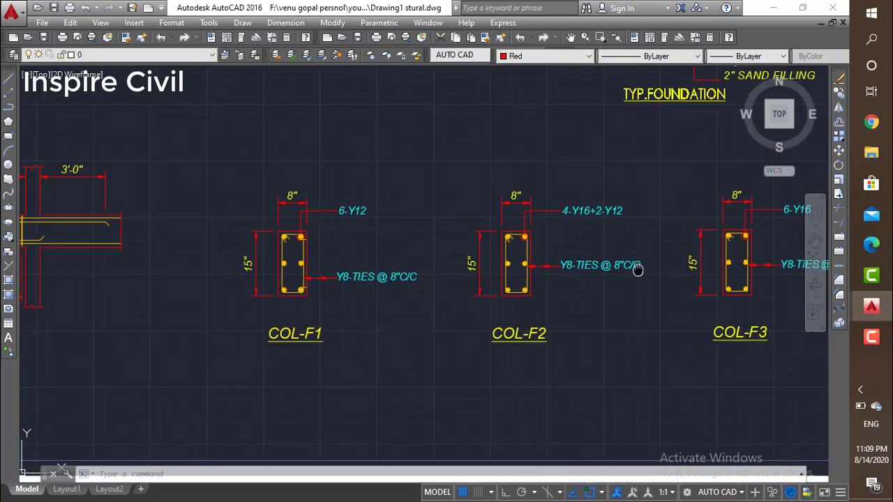
middle_click_drag(633, 265, 515, 267)
scroll(614, 309, "up", 2)
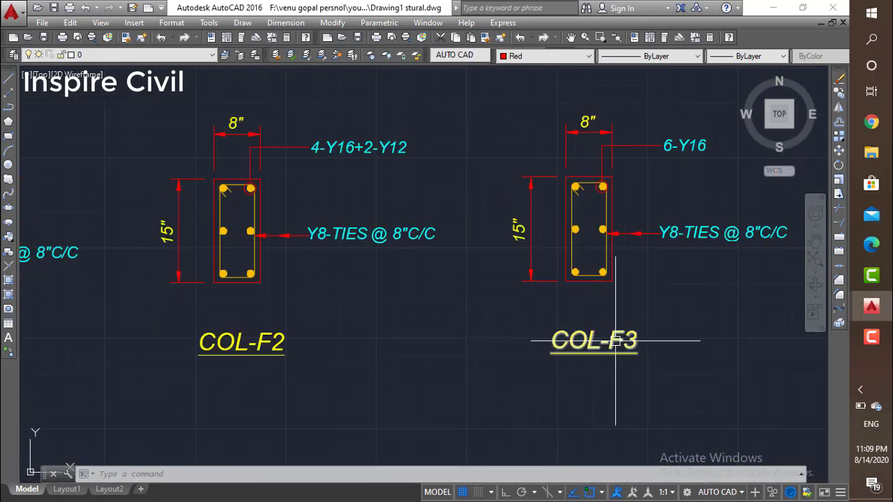
scroll(663, 315, "down", 6)
scroll(498, 202, "down", 2)
Zoom into the footing plan grid and back out to the sheet.
scroll(498, 202, "down", 2)
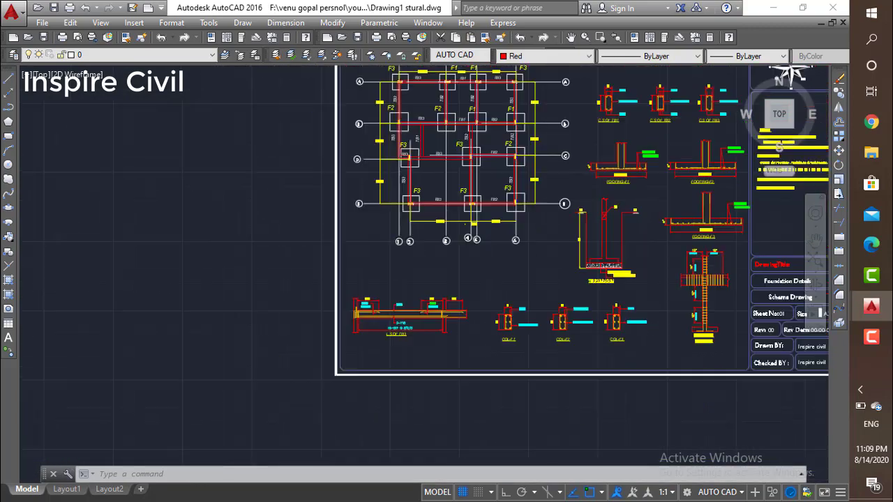
scroll(498, 203, "down", 2)
scroll(506, 203, "up", 2)
scroll(506, 202, "up", 4)
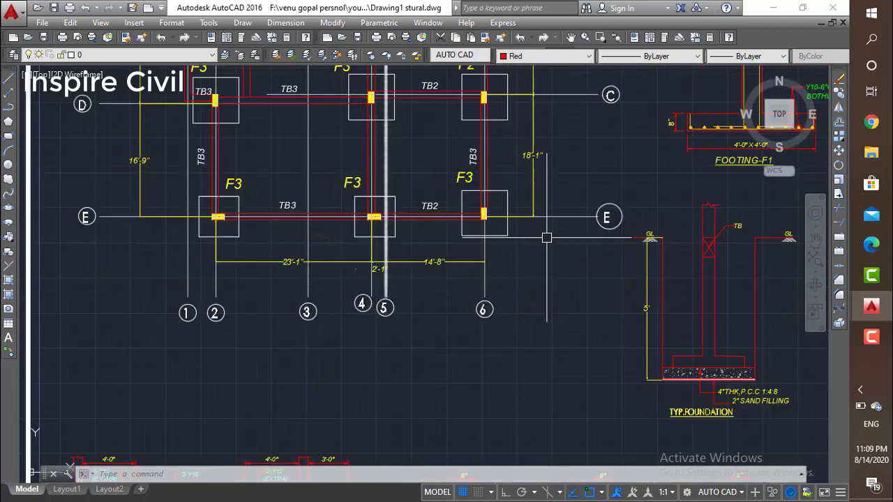
scroll(562, 235, "down", 2)
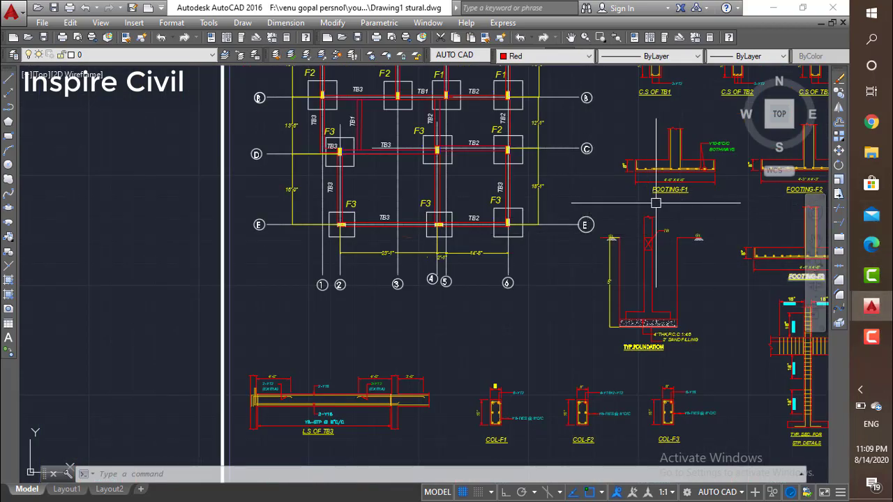
scroll(653, 203, "down", 6)
Shift toward the footing details and zoom back onto the plan with tie beams TB1–TB3.
mouse_move(653, 203)
middle_mouse_down()
mouse_move(544, 185)
mouse_move(663, 164)
middle_mouse_up()
scroll(544, 185, "up", 3)
scroll(545, 181, "up", 2)
scroll(647, 130, "up", 2)
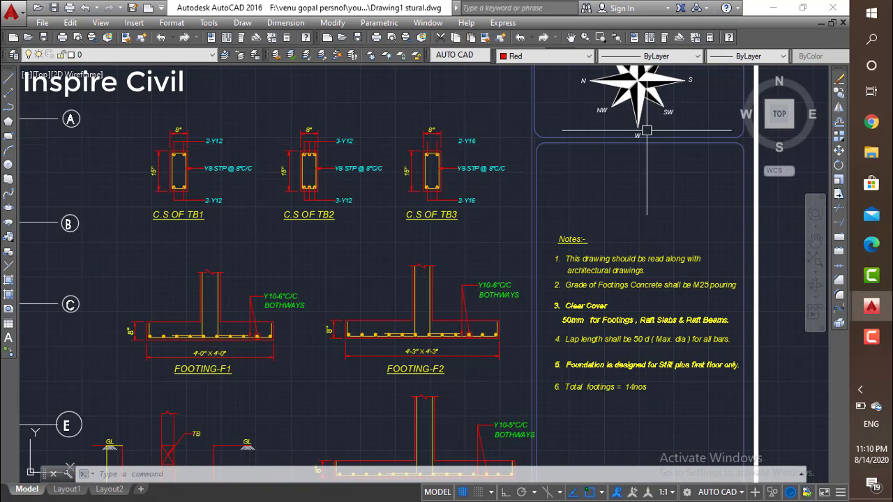
scroll(647, 130, "down", 2)
scroll(647, 131, "down", 2)
Pan down and zoom onto column sections COL-F1 to COL-F3 below the TYP.FOUNDATION detail.
scroll(382, 239, "up", 3)
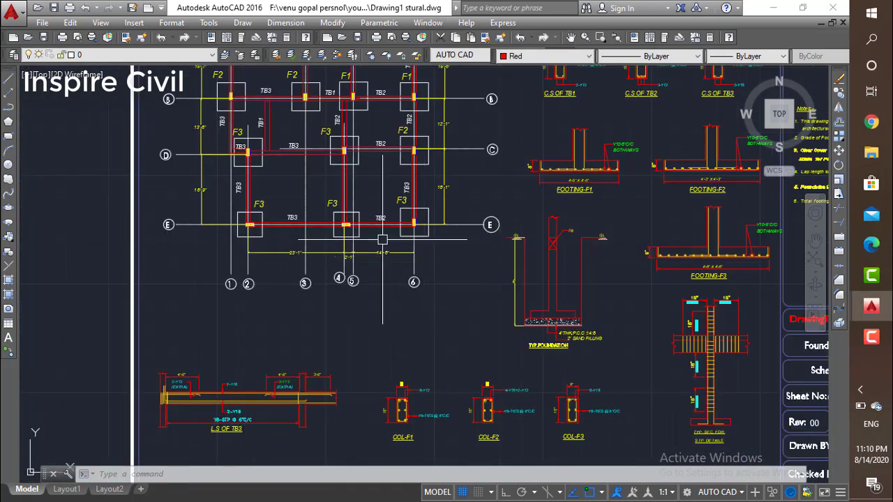
middle_click_drag(578, 357, 515, 266)
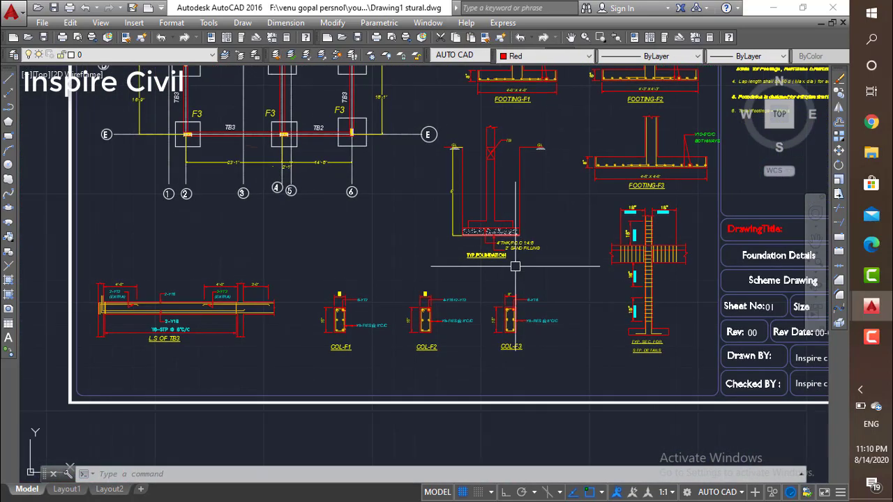
scroll(533, 314, "up", 4)
middle_click_drag(528, 335, 530, 298)
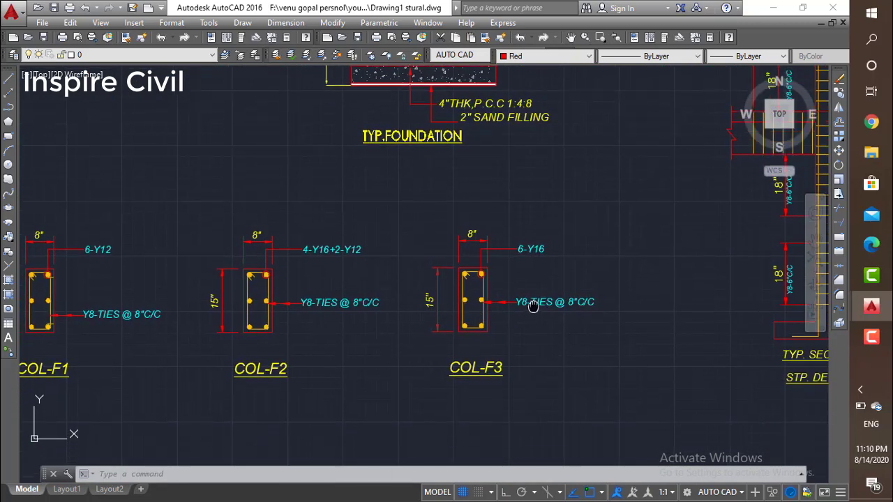
scroll(531, 298, "up", 2)
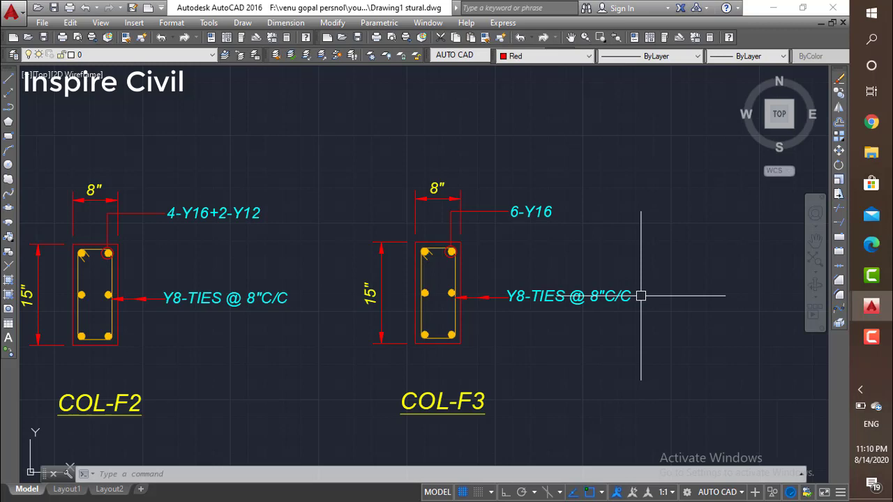
scroll(623, 293, "down", 2)
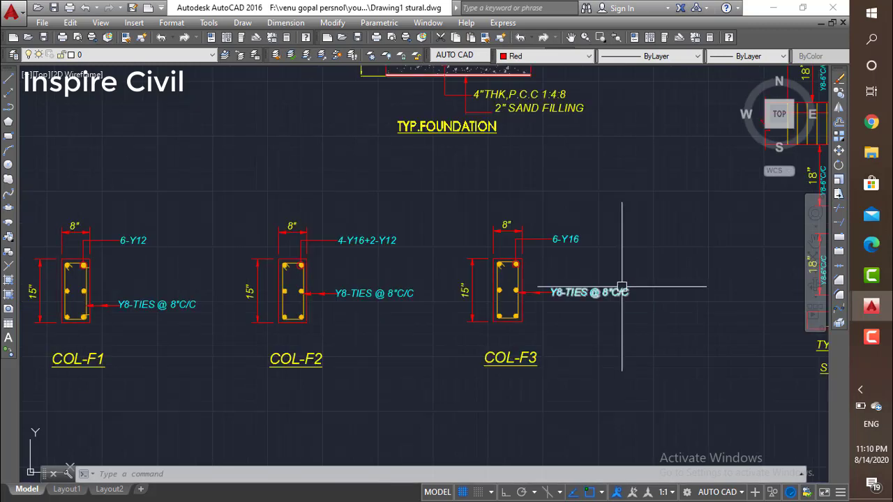
middle_click_drag(621, 288, 619, 310)
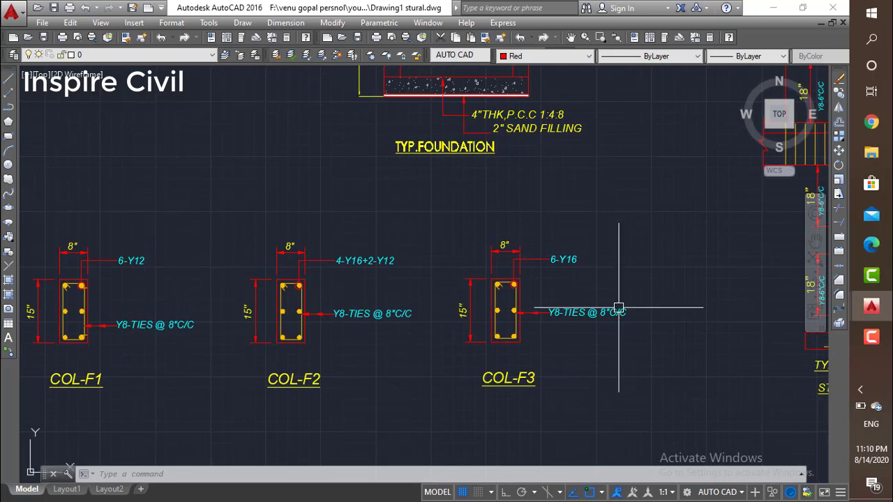
scroll(619, 307, "down", 2)
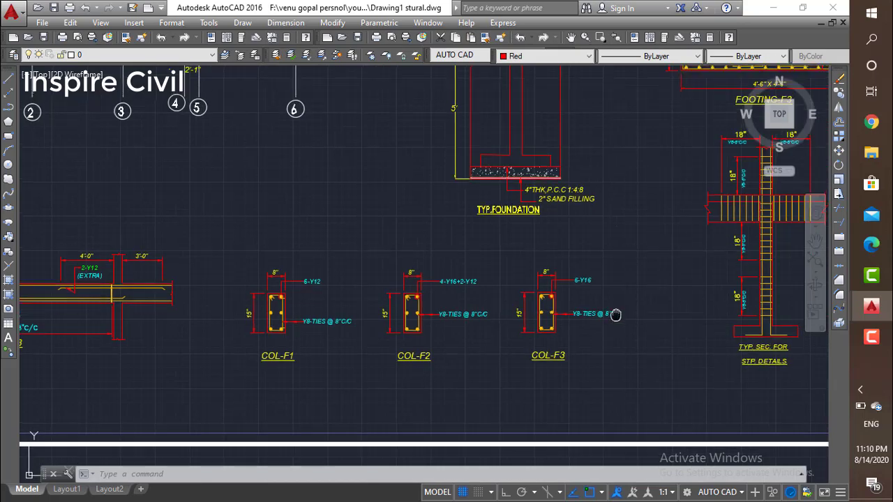
Pan left and zoom onto the TYP. SEC. FOR STP. DETAILS section showing Y8-6"C/C ties.
middle_click_drag(618, 313, 611, 349)
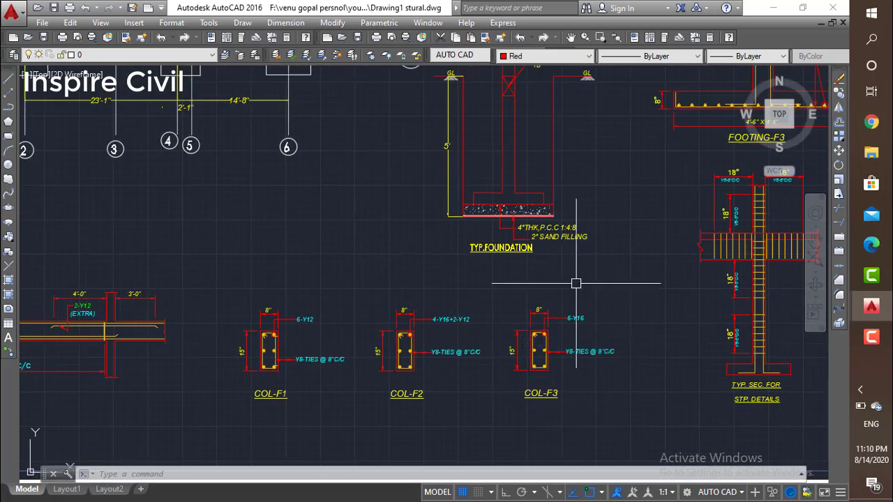
middle_click_drag(525, 293, 430, 277)
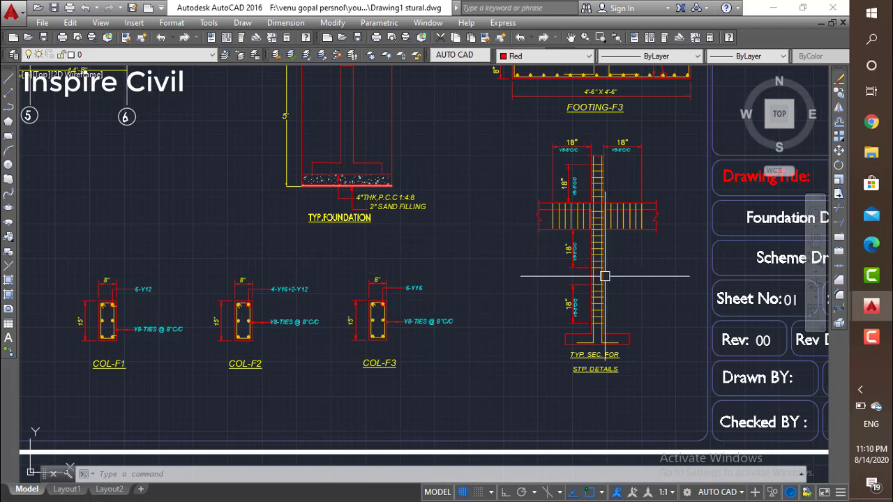
scroll(606, 322, "up", 2)
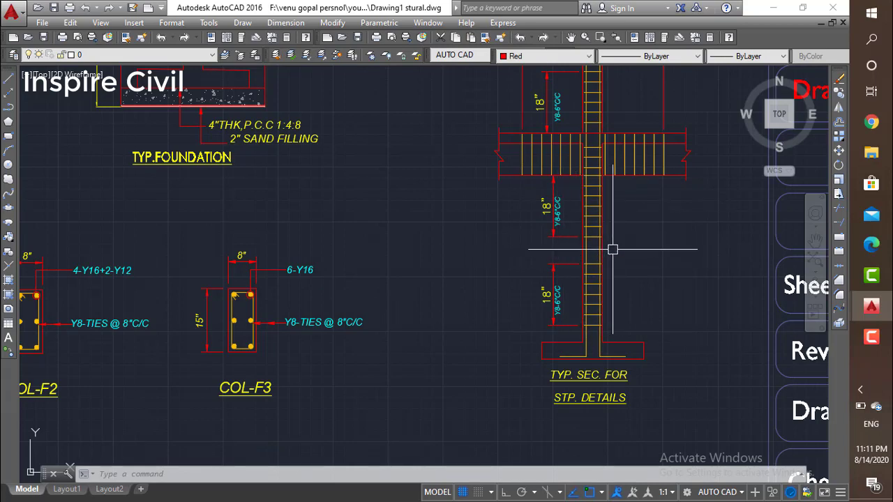
Zoom around the stirrup section and bring more of the COL-F3 detail into view.
scroll(615, 249, "up", 2)
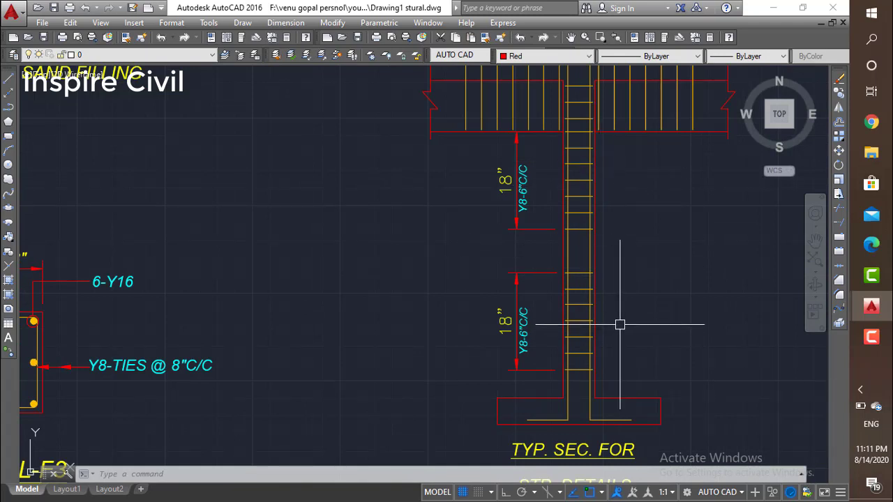
scroll(625, 315, "down", 3)
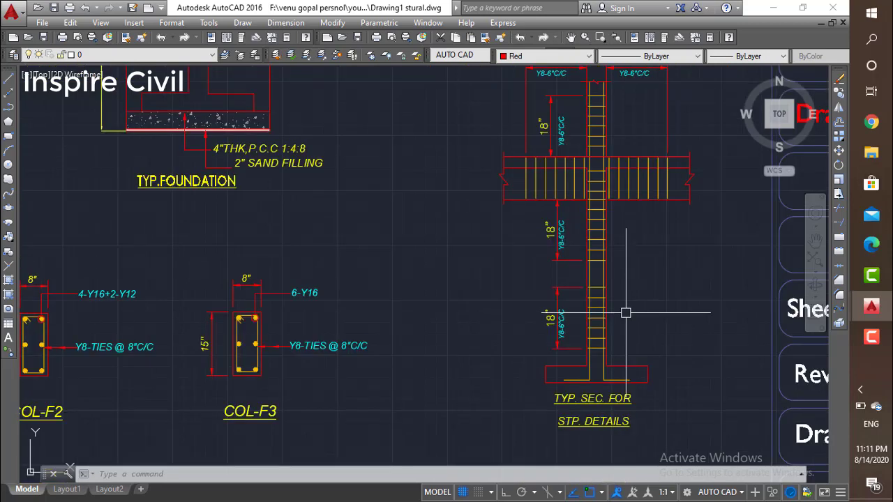
scroll(576, 319, "up", 2)
scroll(598, 300, "up", 1)
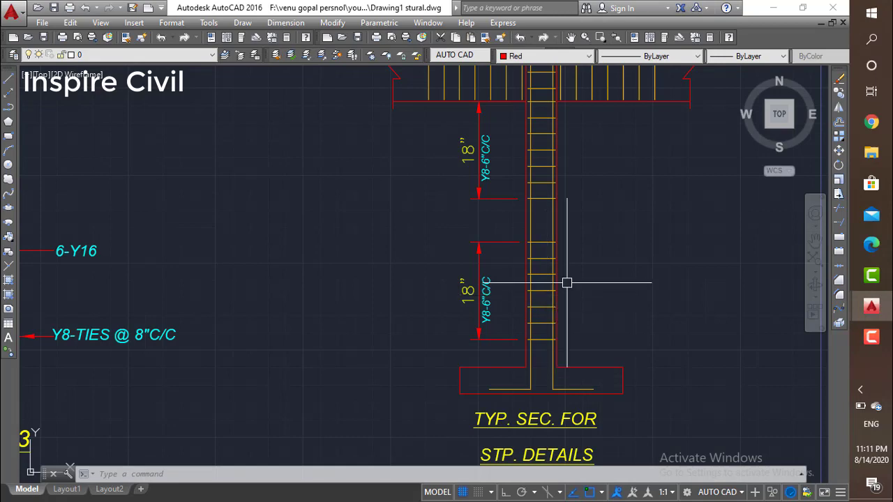
scroll(428, 341, "up", 1)
scroll(258, 358, "down", 1)
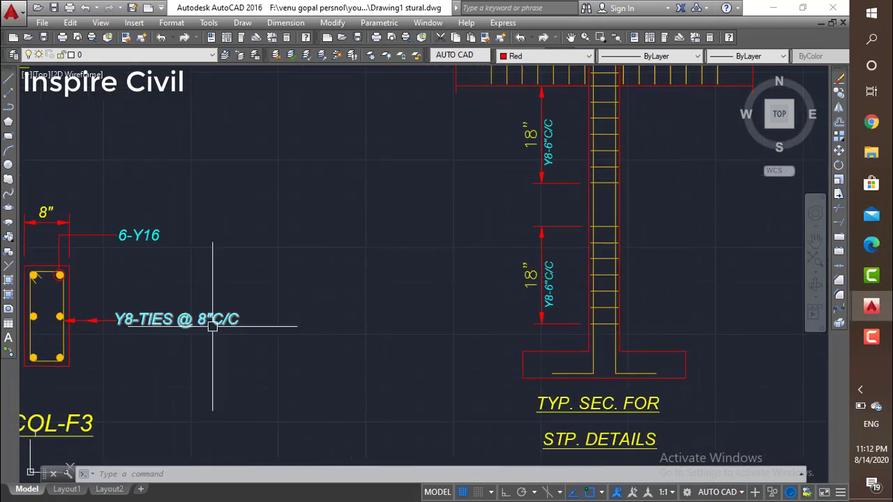
middle_click_drag(200, 339, 242, 339)
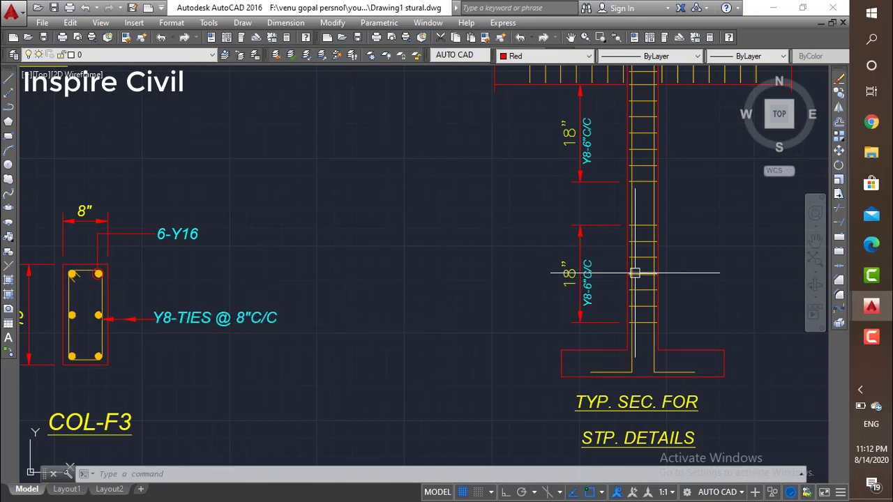
scroll(561, 303, "up", 2)
scroll(560, 302, "up", 1)
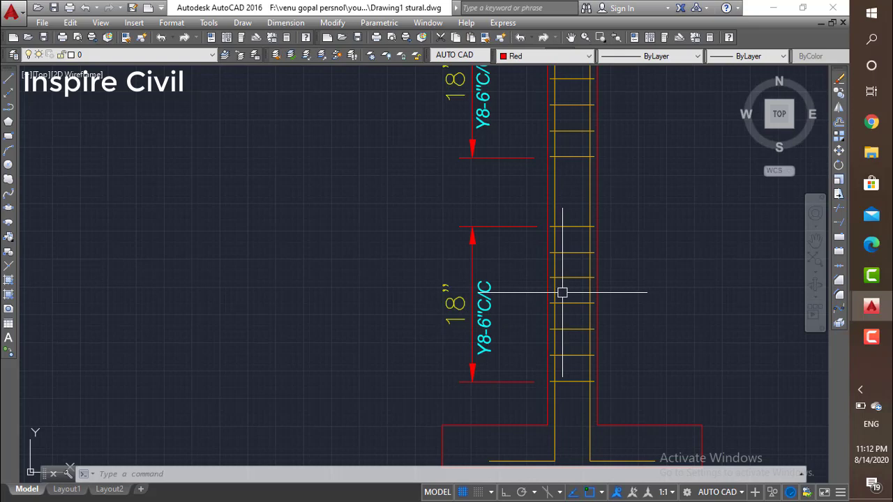
Pan along the column to the crossing beam and its top 18" Y8-6"C/C stirrup zone.
middle_click_drag(579, 289, 562, 311)
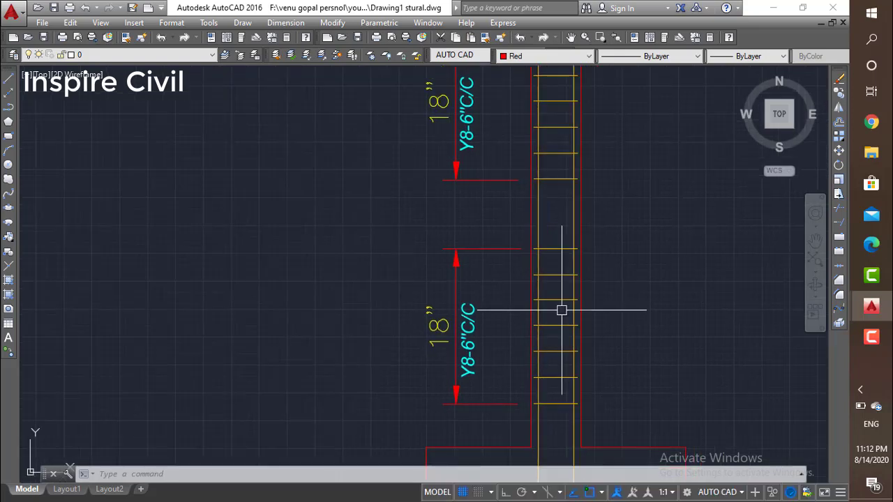
middle_click_drag(543, 262, 536, 310)
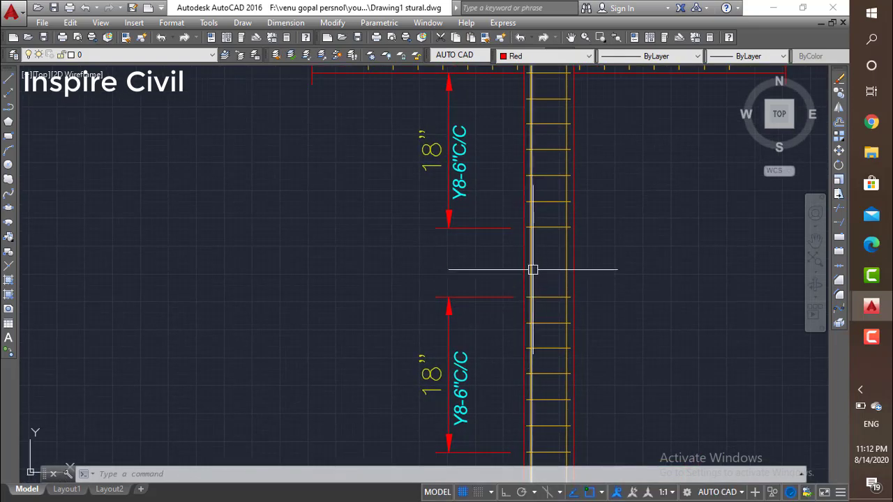
scroll(533, 269, "down", 3)
middle_click_drag(562, 247, 534, 309)
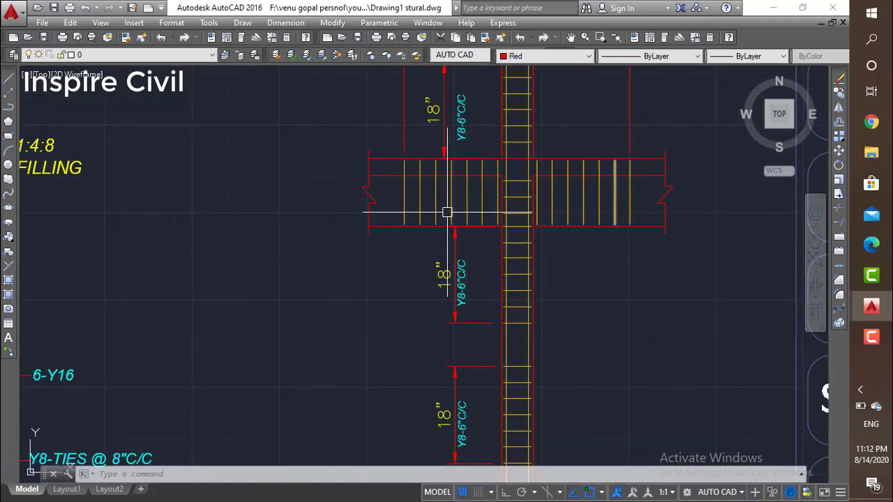
middle_click_drag(478, 206, 498, 281)
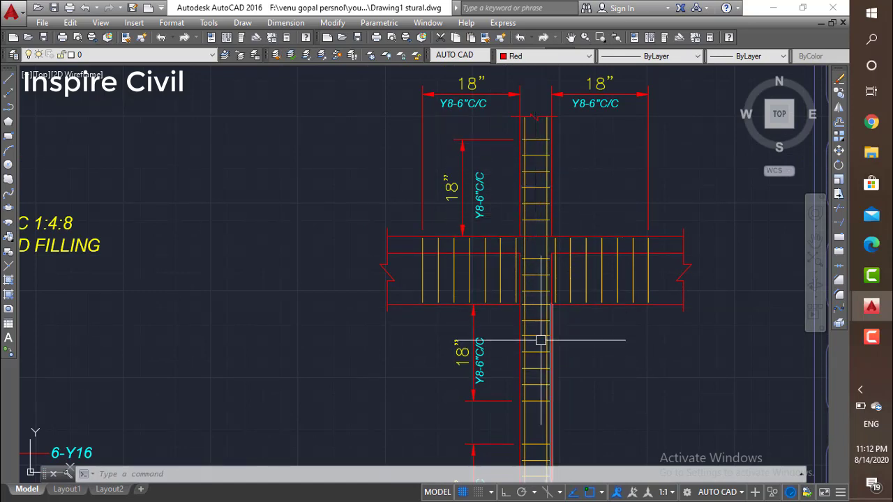
scroll(546, 361, "down", 3)
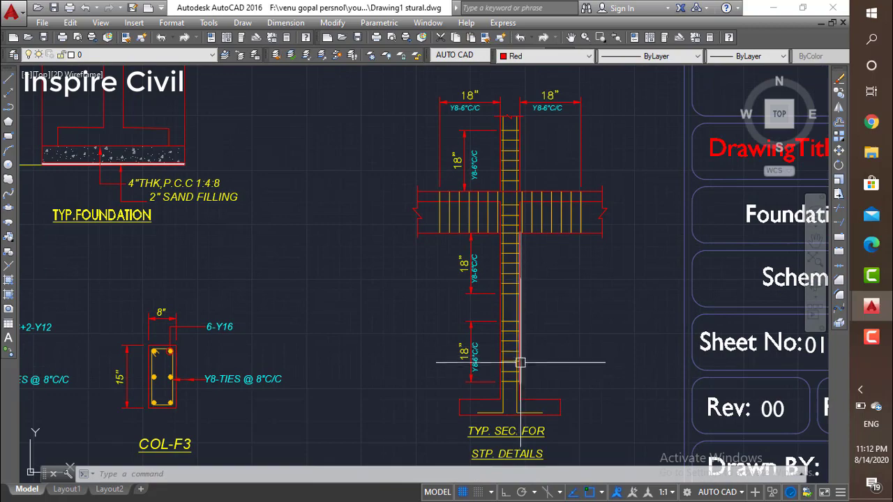
Zoom out to the whole sheet and recentre on the C.S OF TB1–TB3 beam sections.
scroll(518, 288, "down", 2)
scroll(516, 287, "down", 1)
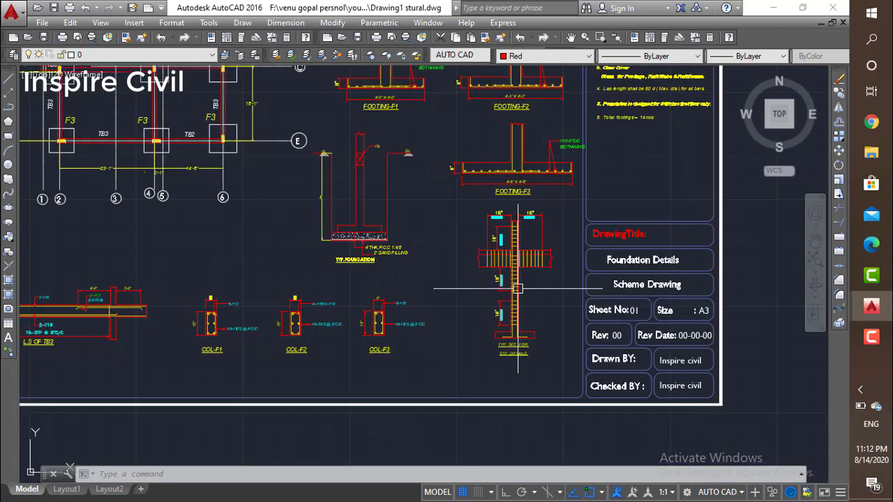
scroll(502, 272, "down", 1)
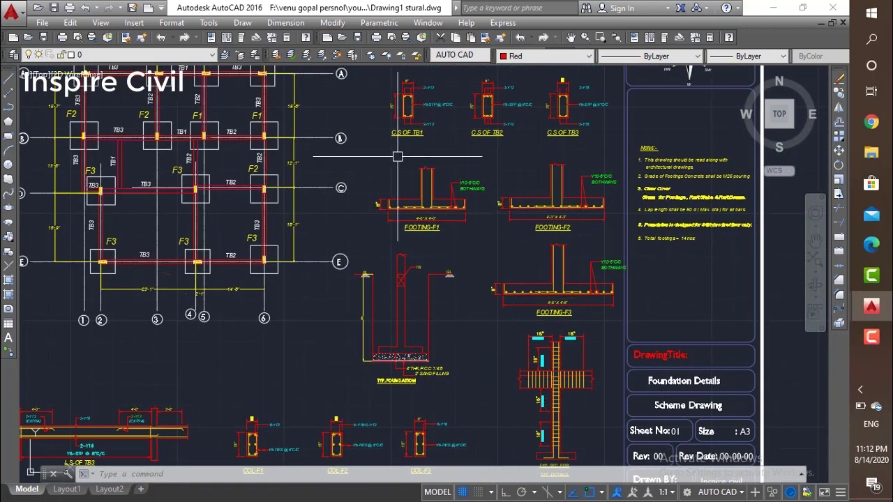
scroll(426, 189, "up", 4)
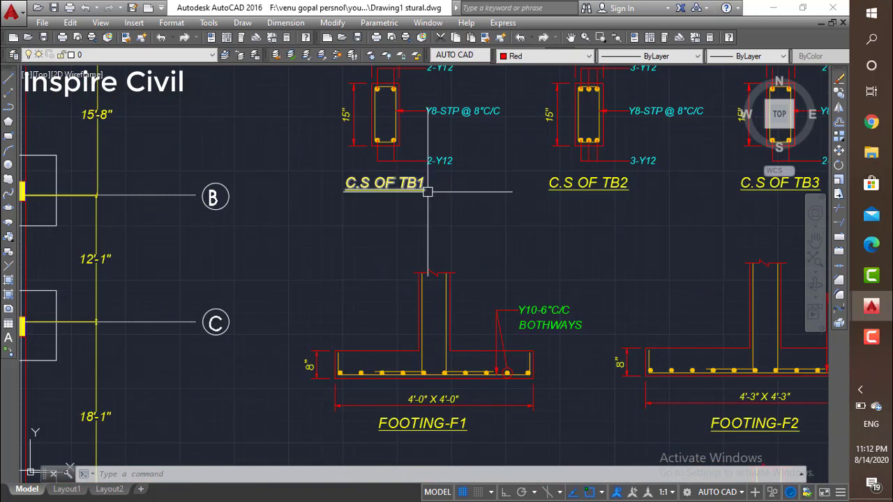
middle_click_drag(427, 191, 434, 201)
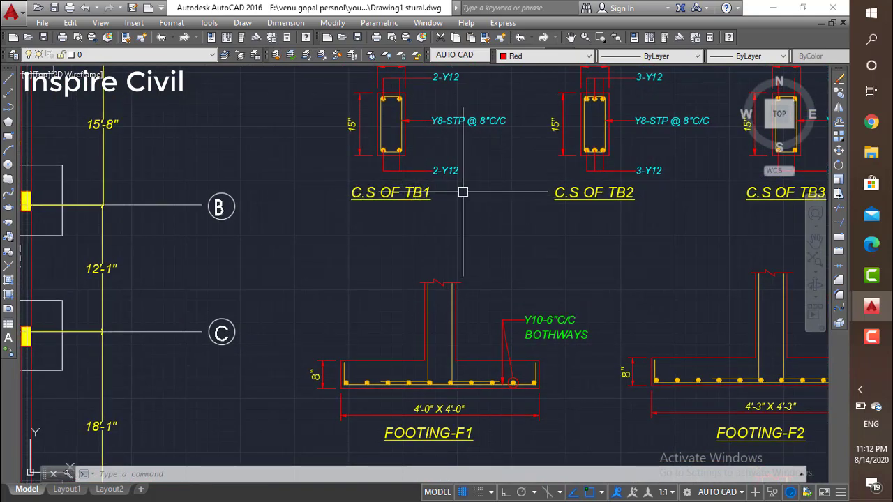
scroll(424, 199, "down", 2)
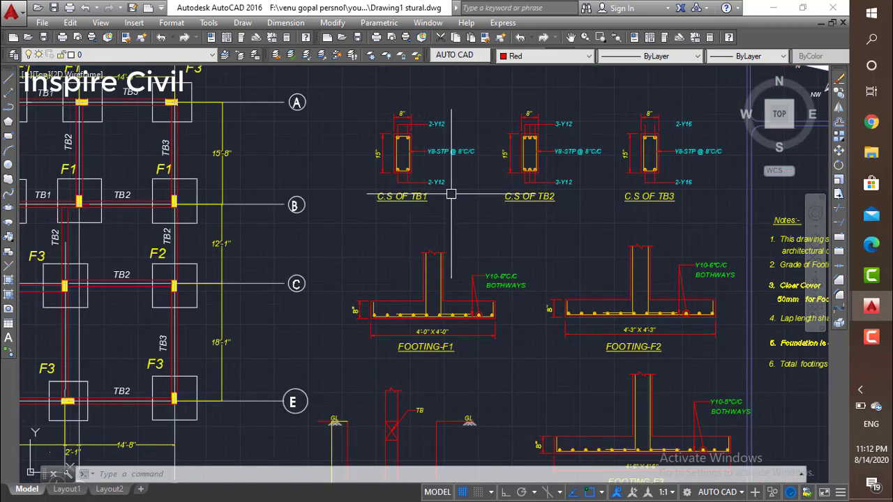
Pan across the foundation plan and full sheet layout, then zoom in again.
middle_click_drag(408, 176, 465, 200)
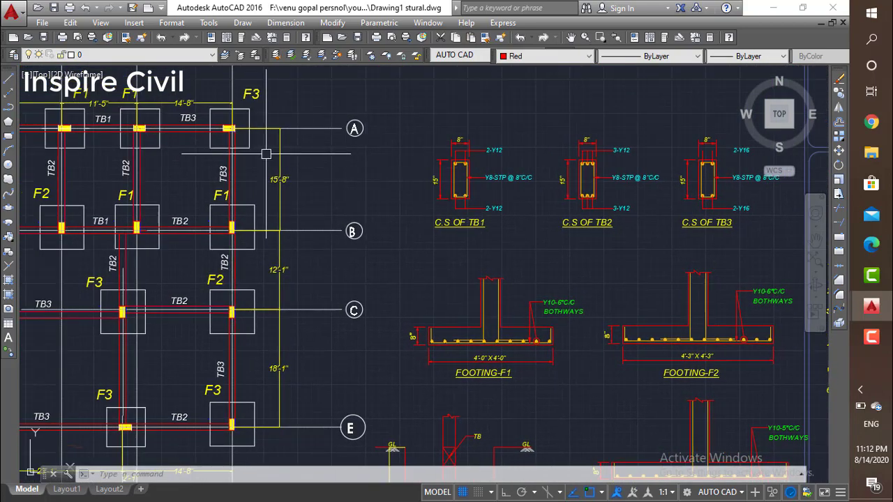
middle_click_drag(269, 143, 413, 149)
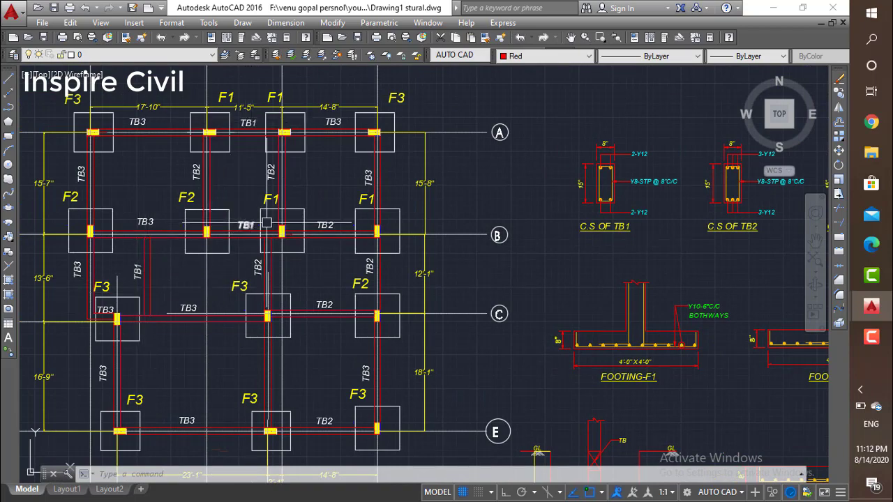
scroll(691, 150, "down", 2)
mouse_move(678, 152)
middle_mouse_down()
mouse_move(648, 172)
mouse_move(450, 189)
middle_mouse_up()
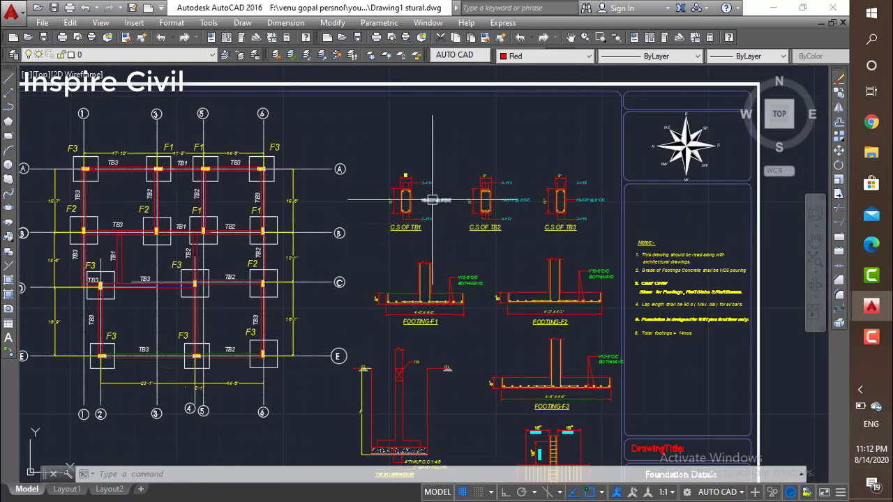
scroll(409, 199, "up", 4)
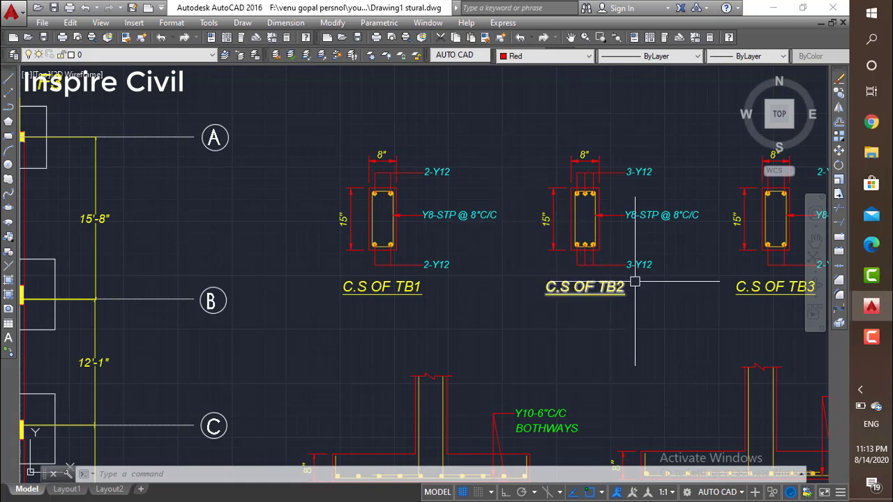
Zoom out and pan to show the full foundation grid, grid line A and the notes.
scroll(605, 268, "down", 3)
middle_click_drag(395, 305, 514, 286)
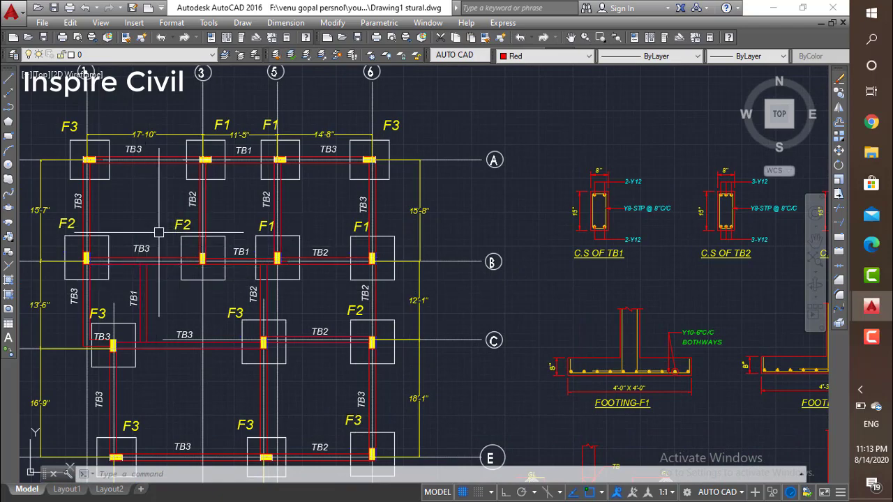
scroll(162, 176, "down", 2)
scroll(241, 294, "up", 2)
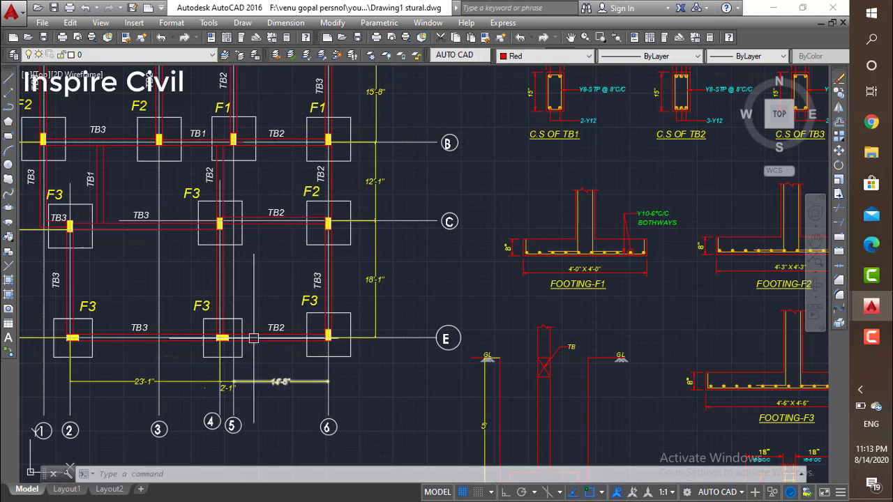
middle_click_drag(656, 136, 485, 193)
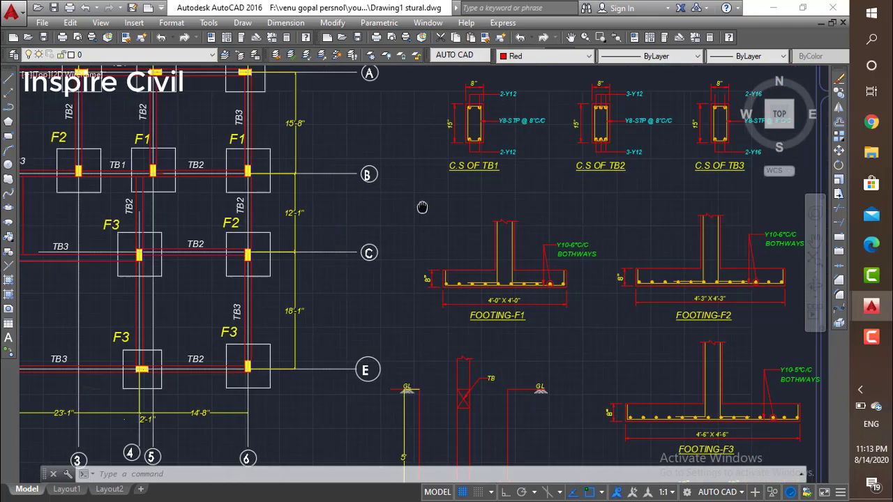
Zoom in and centre the view on the TB2 and TB3 beam cross-sections.
scroll(499, 142, "up", 2)
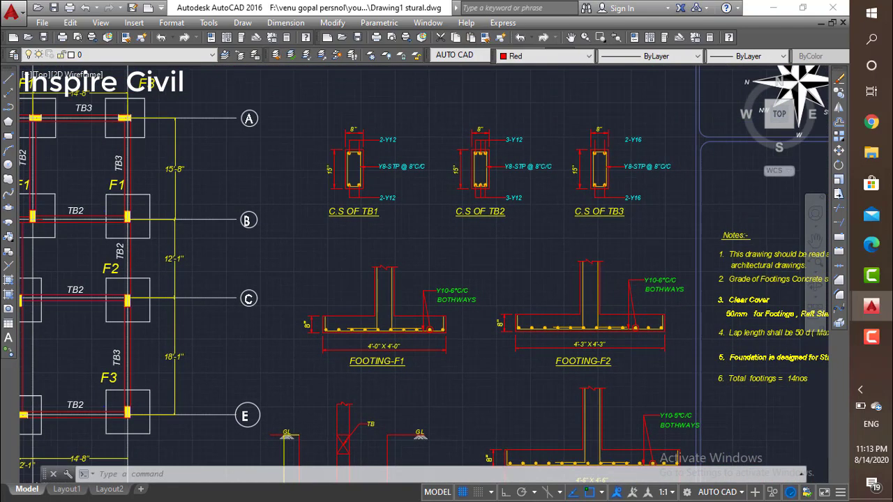
scroll(499, 141, "up", 3)
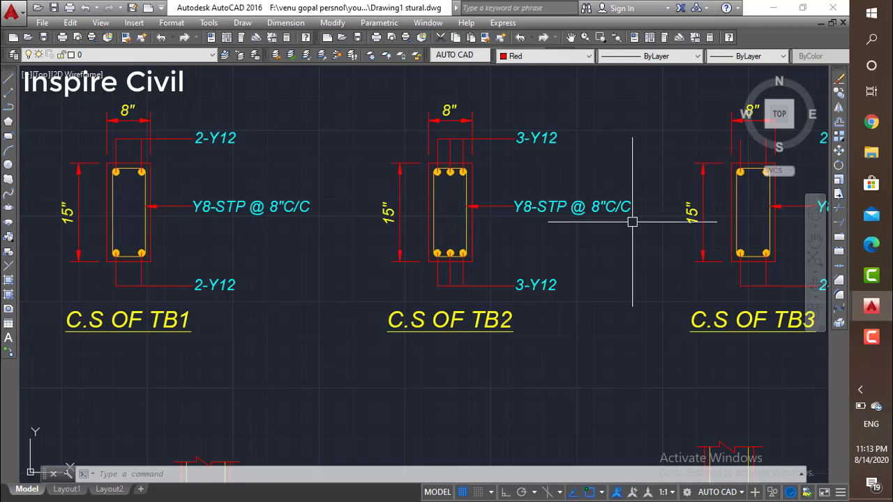
mouse_move(628, 230)
middle_mouse_down()
mouse_move(566, 252)
mouse_move(544, 249)
middle_mouse_up()
middle_click_drag(768, 333, 667, 299)
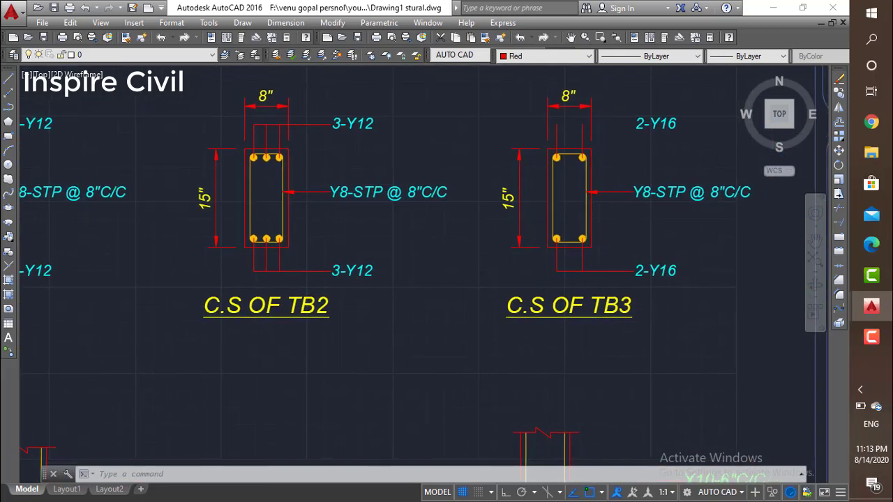
scroll(667, 299, "down", 3)
scroll(667, 299, "down", 3)
scroll(282, 318, "up", 1)
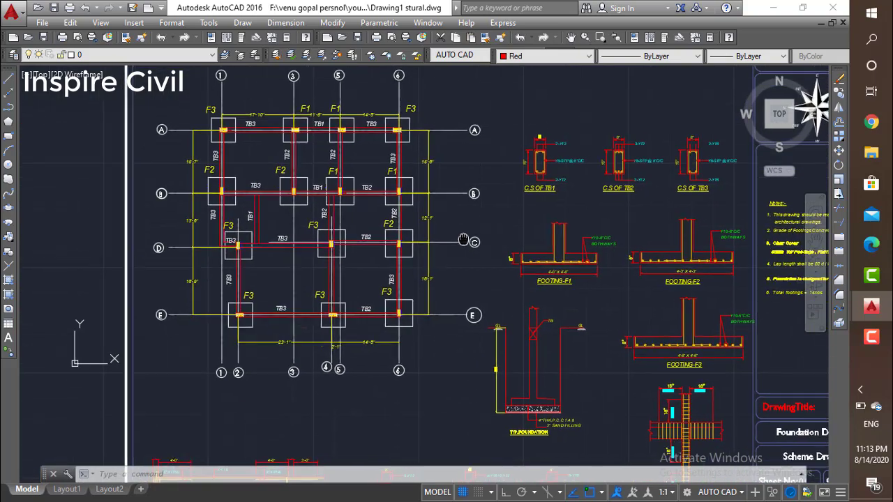
scroll(282, 318, "up", 2)
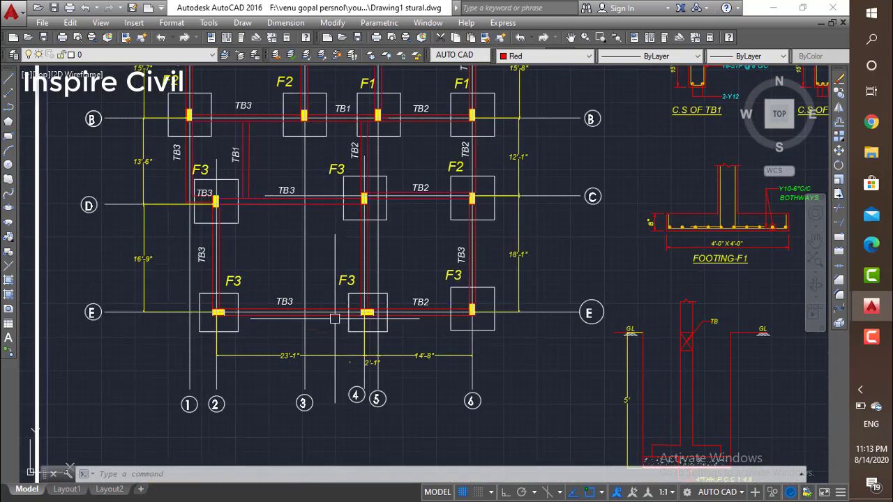
Pan over the plan's A row and whole sheet, then recentre on the beam sections and notes.
middle_click_drag(465, 256, 458, 425)
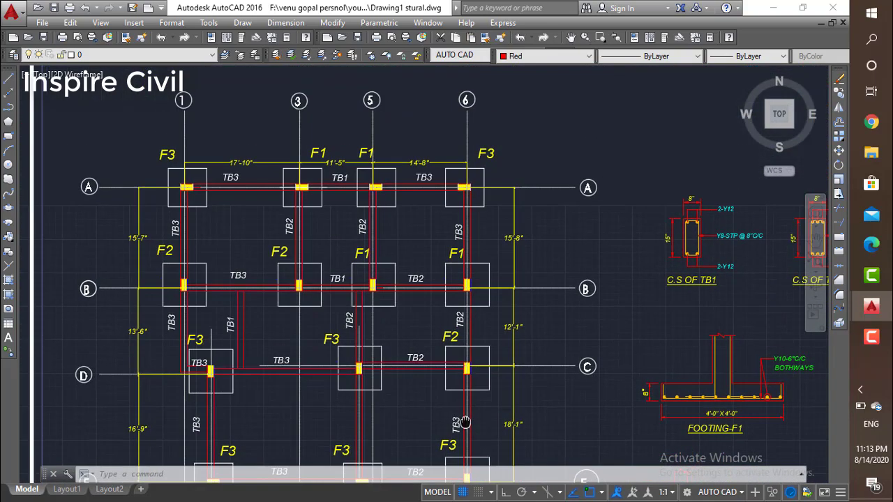
scroll(733, 202, "down", 2)
middle_click_drag(733, 209, 364, 229)
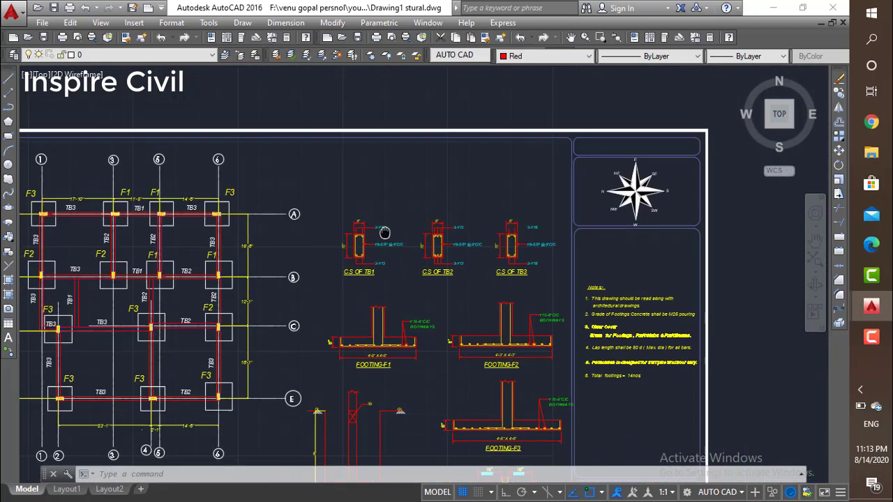
scroll(524, 264, "up", 3)
middle_click_drag(487, 237, 462, 286)
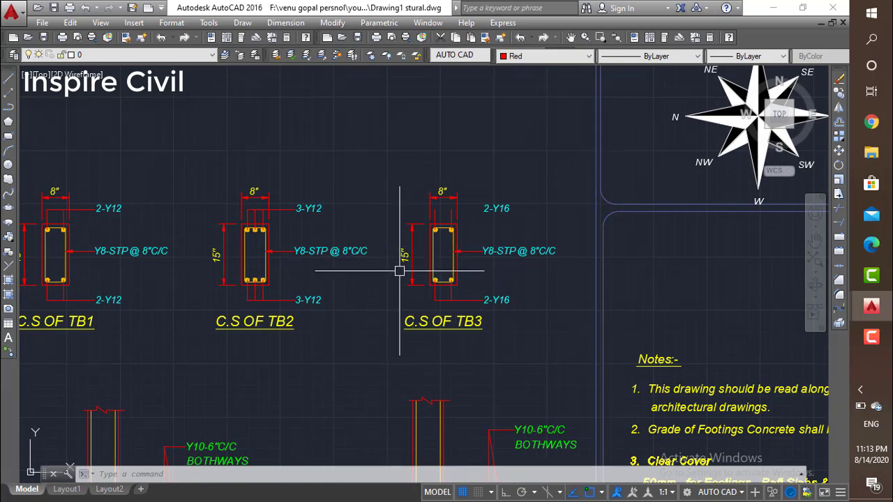
scroll(451, 269, "up", 2)
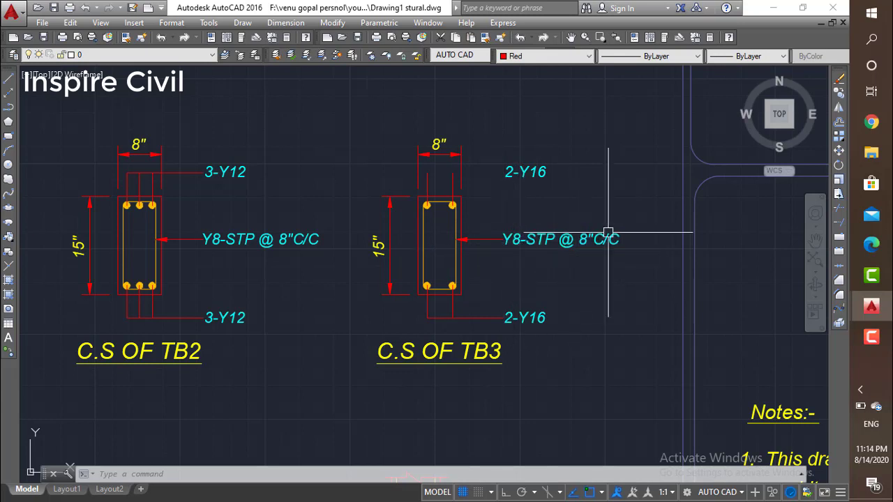
Zoom out past the foundation plan and title block, then pan down to the L.S of TB3 section.
scroll(462, 252, "down", 2)
scroll(439, 274, "down", 2)
scroll(439, 273, "down", 3)
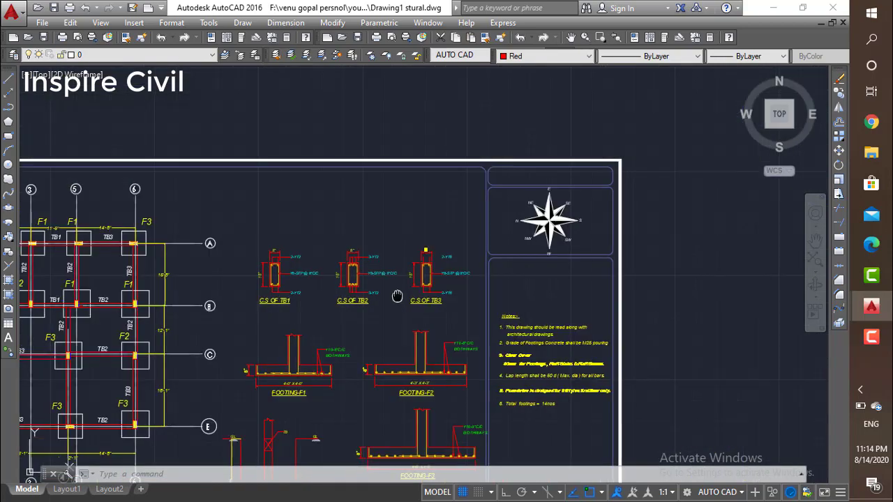
middle_click_drag(397, 295, 426, 279)
scroll(369, 257, "up", 2)
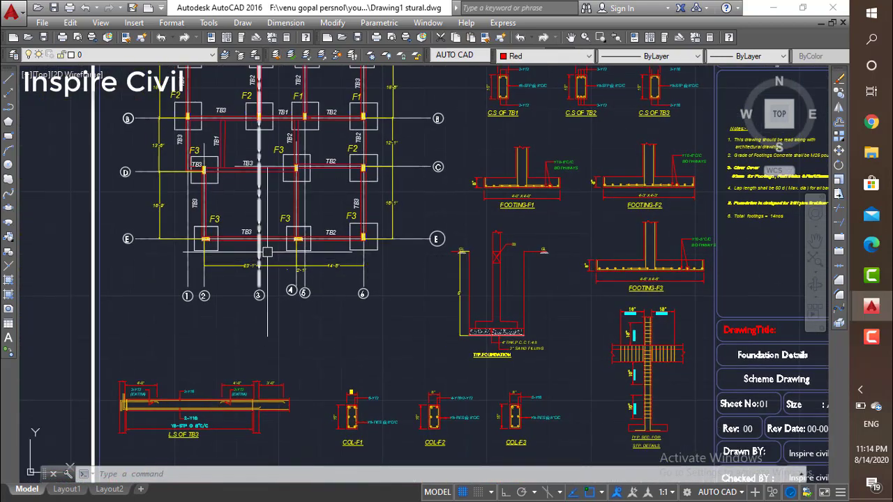
middle_click_drag(230, 246, 349, 194)
scroll(287, 223, "up", 2)
middle_click_drag(288, 447, 310, 286)
Zoom into the TB3 long section to inspect its bars and dimensions, then recentre the whole beam.
scroll(304, 314, "up", 2)
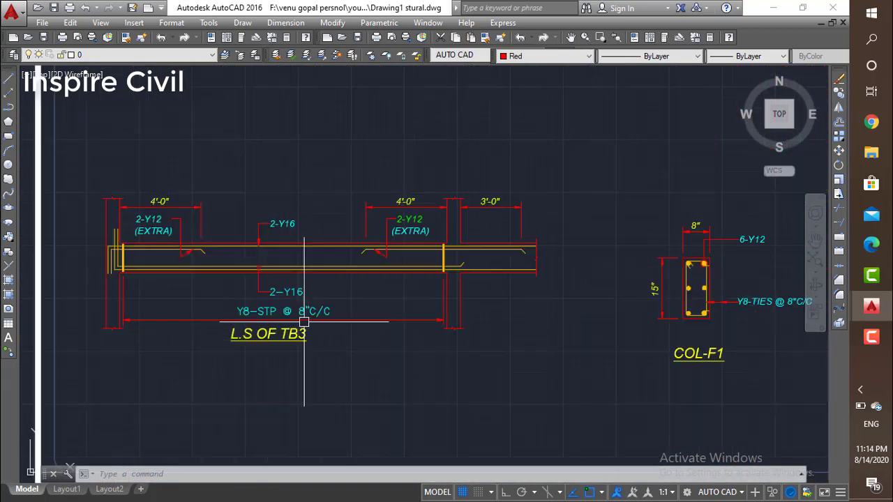
scroll(307, 325, "up", 2)
middle_click_drag(328, 335, 383, 311)
scroll(383, 311, "down", 2)
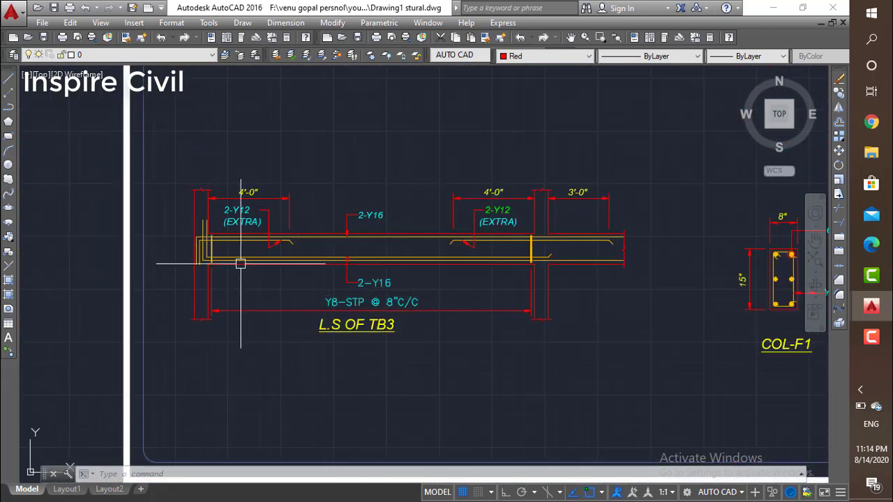
middle_click_drag(233, 262, 239, 277)
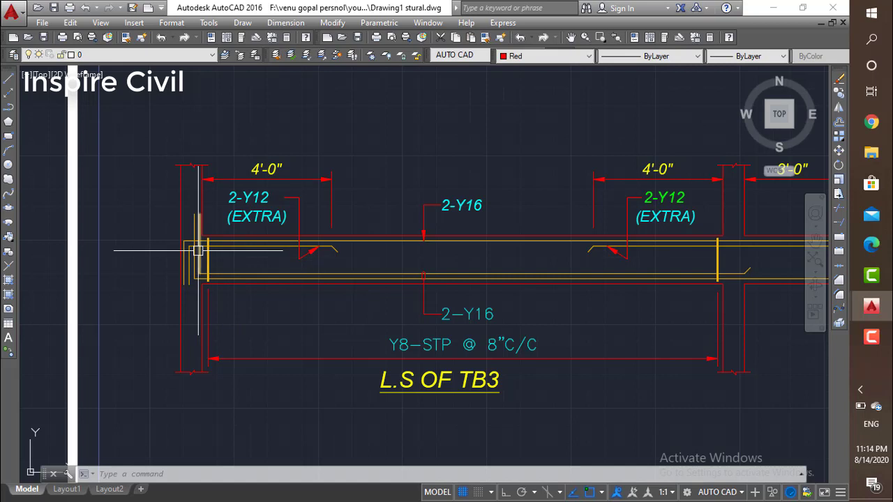
scroll(206, 219, "up", 2)
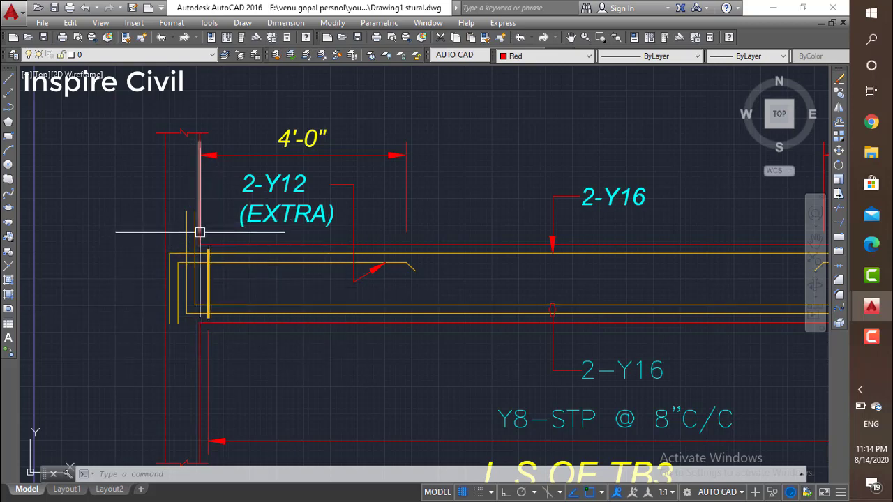
mouse_move(195, 222)
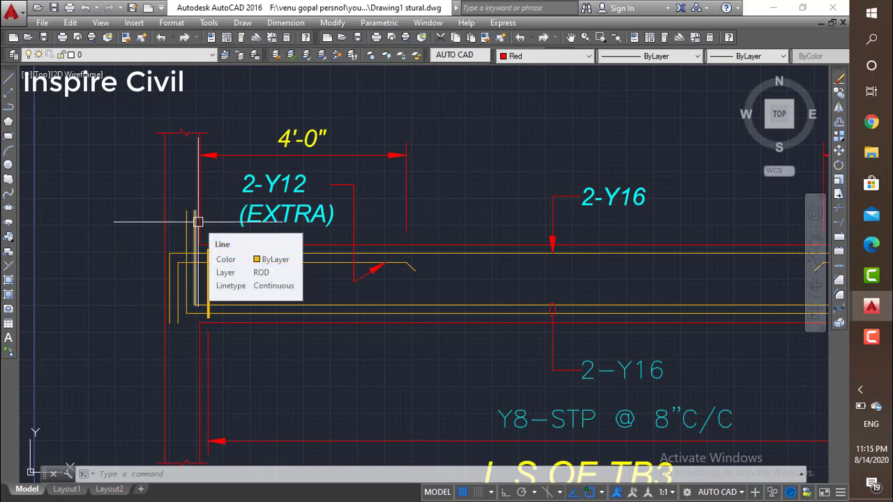
scroll(295, 231, "down", 4)
mouse_move(295, 231)
middle_mouse_down()
mouse_move(313, 236)
mouse_move(226, 239)
middle_mouse_up()
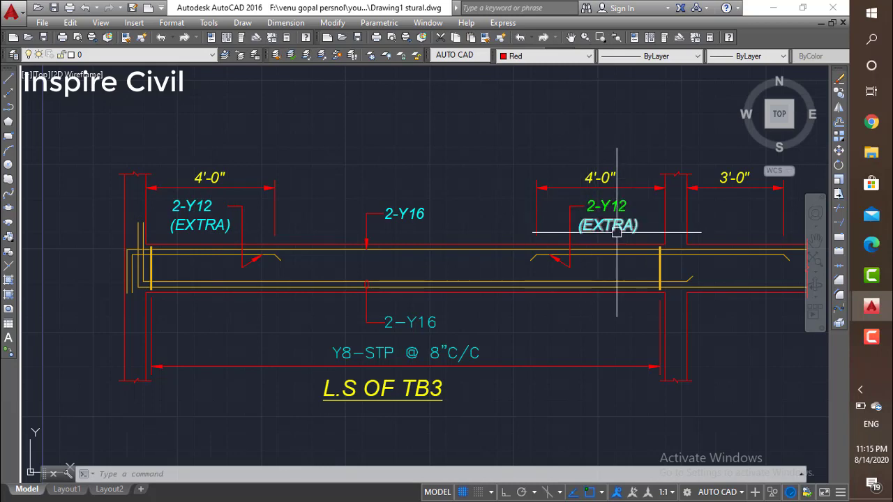
Follow TB3 to its right-hand 3'-0" end zone, then show the COL-F1 to COL-F3 details.
middle_click_drag(617, 232, 549, 240)
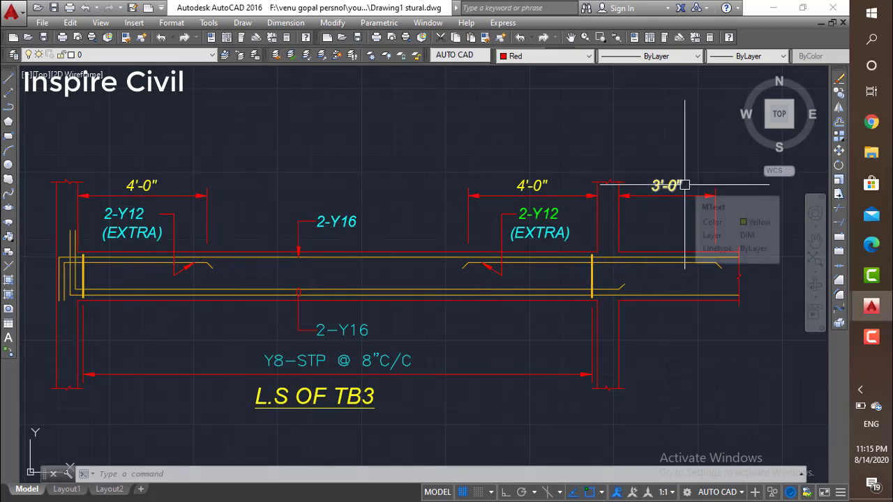
middle_click_drag(602, 231, 524, 241)
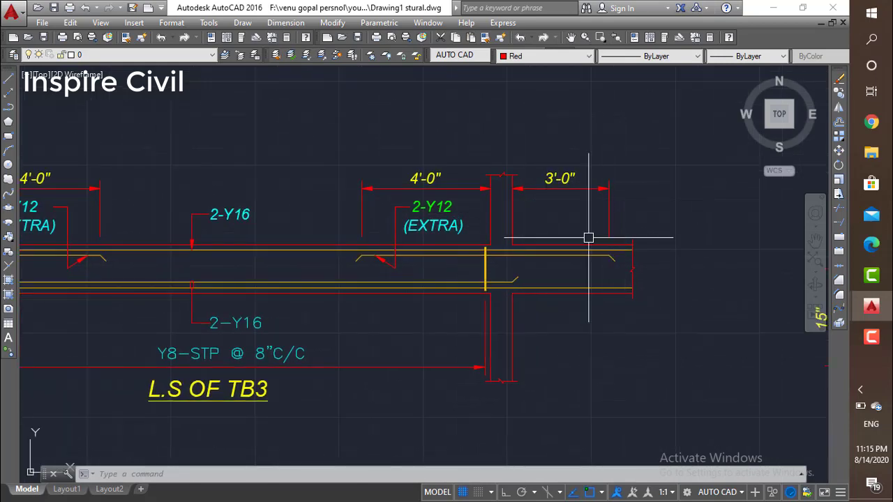
scroll(589, 235, "down", 4)
scroll(589, 235, "down", 1)
scroll(498, 256, "up", 4)
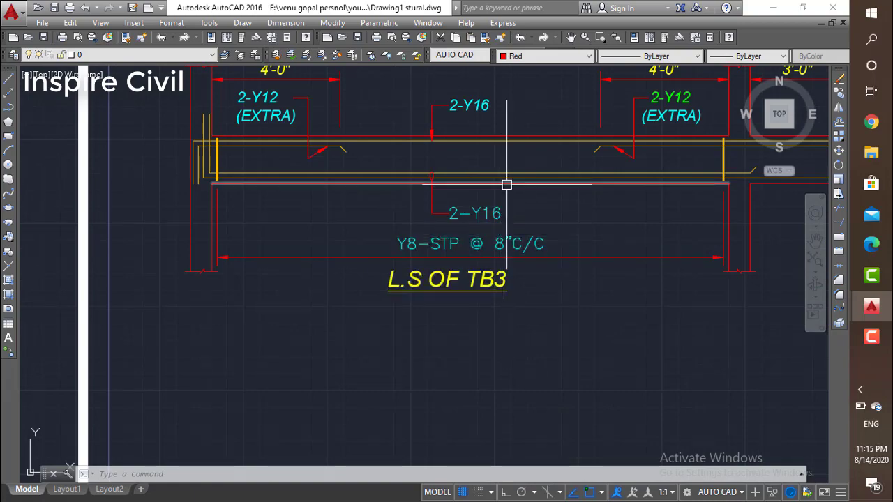
scroll(509, 184, "down", 4)
middle_click_drag(591, 179, 337, 240)
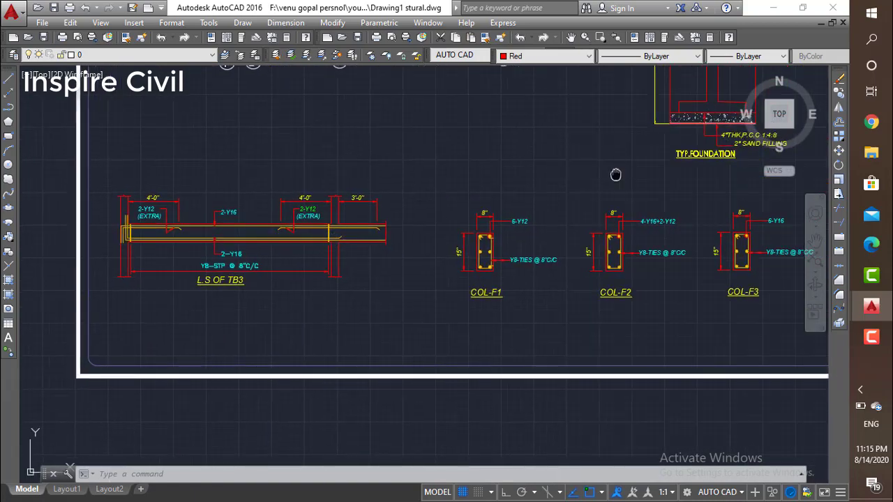
Pan past the title block and zoom into the typical stirrup section with its 18" Y8-6"C/C tie zones.
middle_click_drag(616, 173, 177, 219)
middle_click_drag(439, 191, 319, 193)
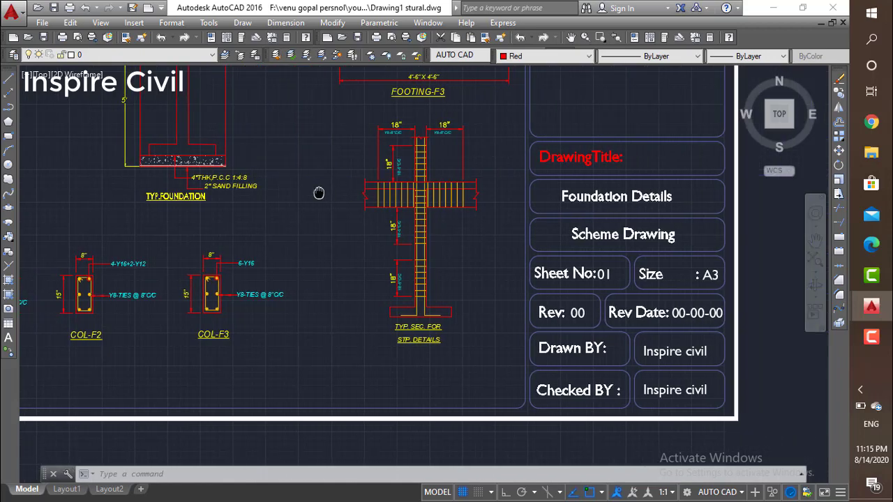
scroll(400, 194, "up", 2)
scroll(399, 194, "up", 2)
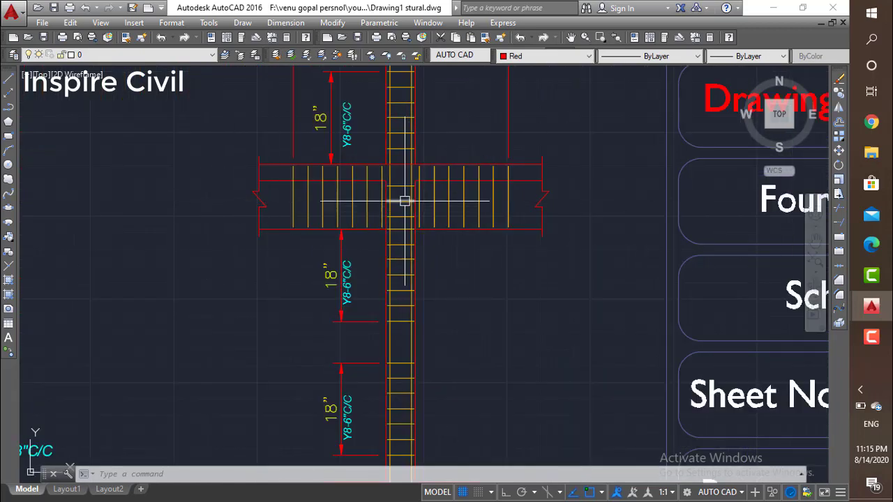
middle_click_drag(403, 196, 412, 233)
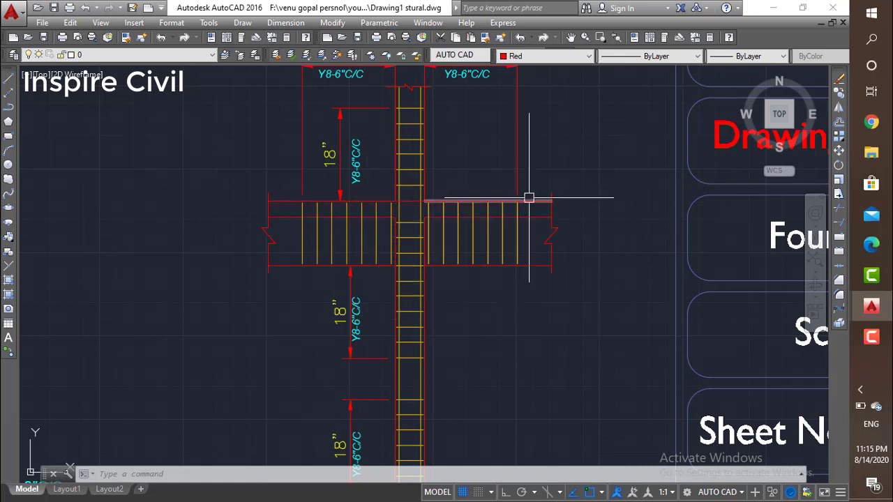
Zoom back out and pan to the footing sections F1–F3.
scroll(501, 214, "down", 2)
scroll(534, 255, "down", 3)
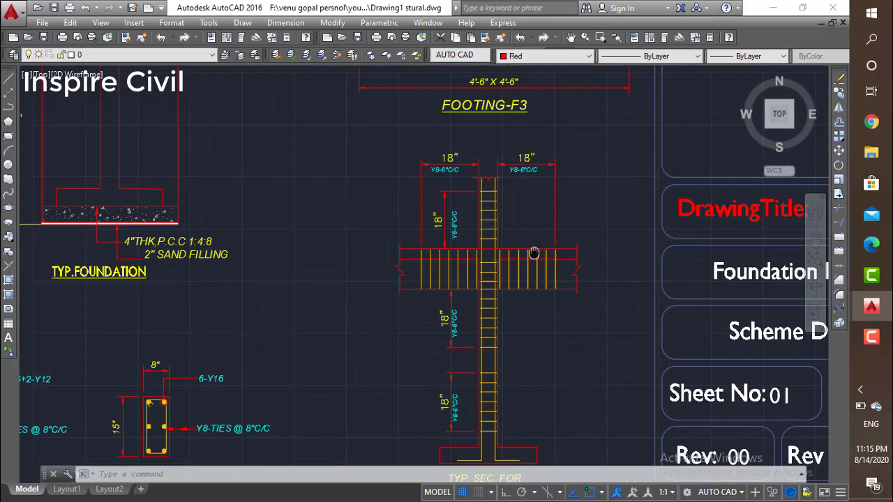
middle_click_drag(419, 255, 549, 306)
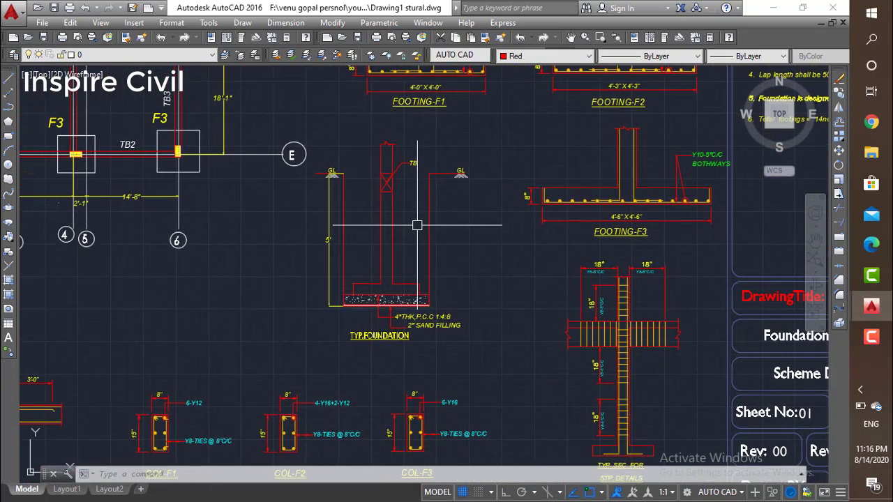
Zoom into TYP.FOUNDATION to check the 5' depth and 4"THK P.C.C 1:4:8 layer, then zoom out.
scroll(414, 221, "up", 2)
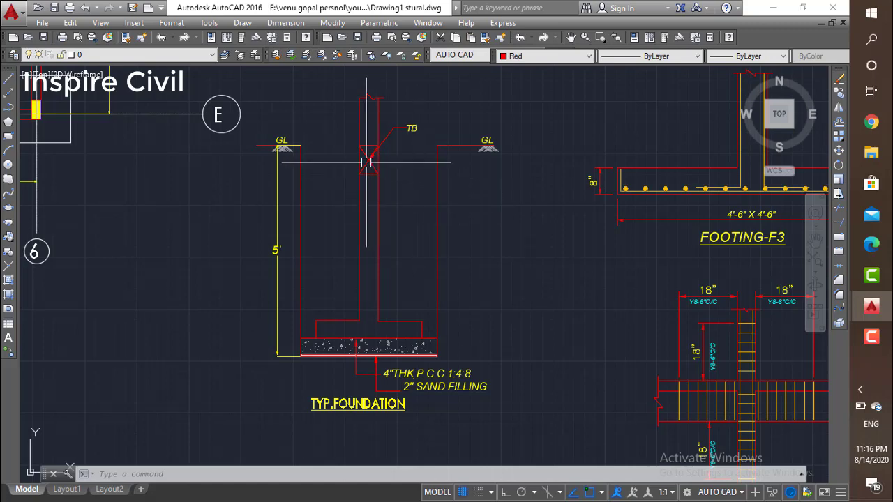
middle_click_drag(367, 163, 378, 179)
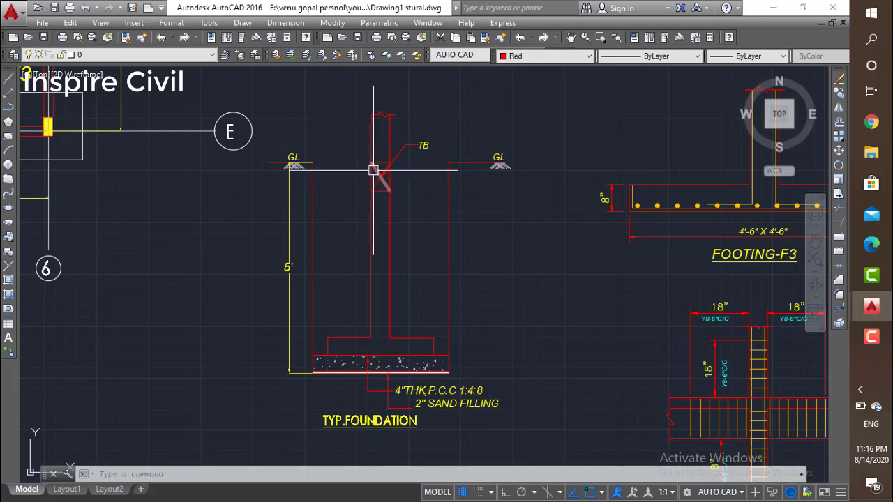
scroll(374, 171, "up", 2)
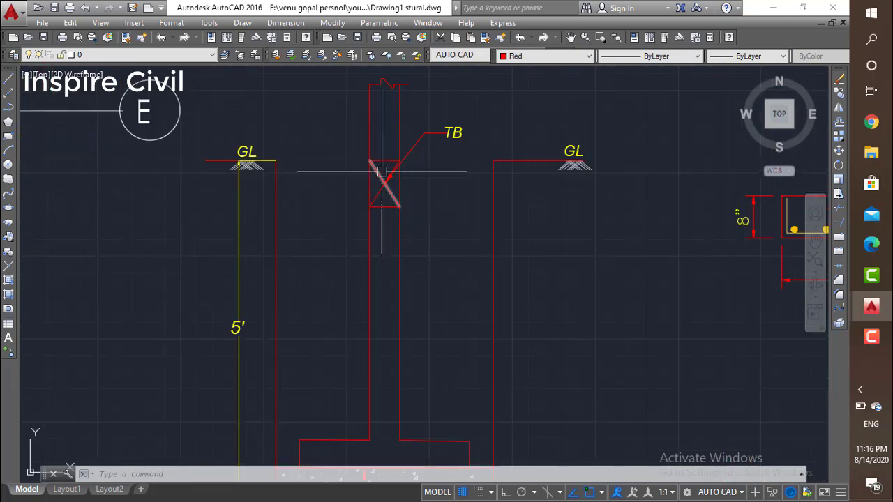
scroll(372, 212, "down", 2)
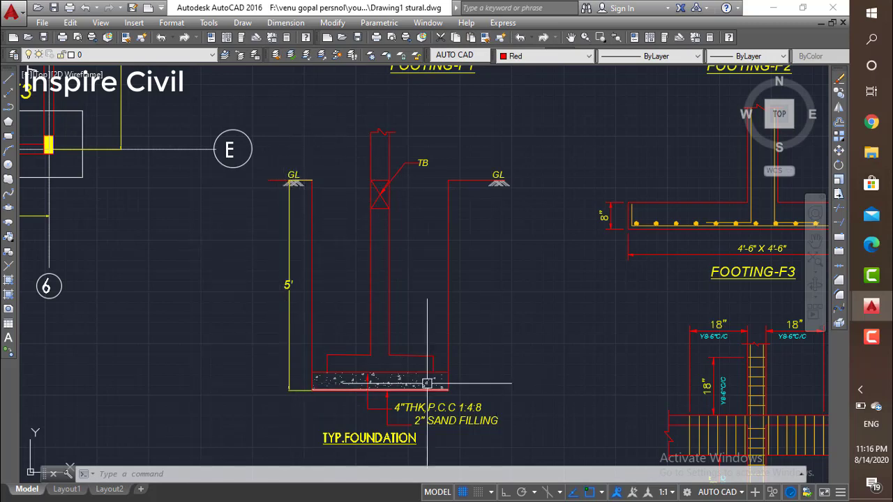
scroll(514, 309, "down", 3)
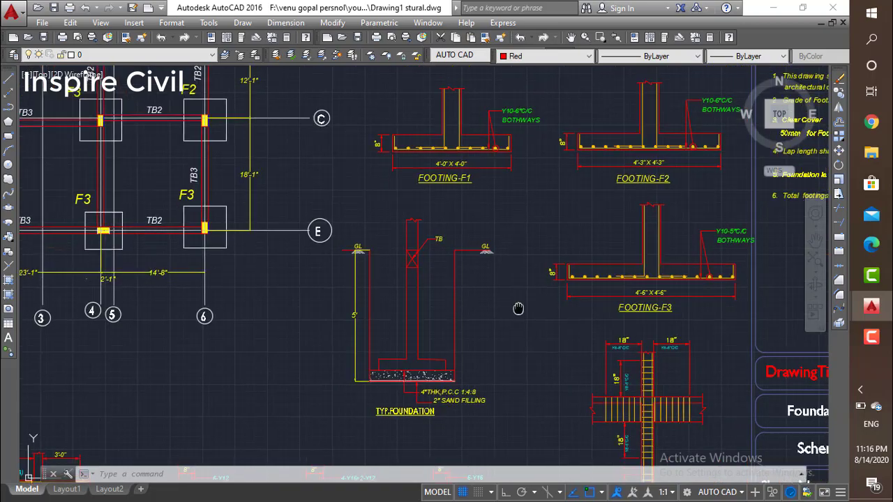
Zoom out and pan to fit the whole sheet, with the title block showing Sheet No 01, A3, Rev 00.
scroll(455, 343, "up", 1)
scroll(488, 307, "down", 1)
mouse_move(489, 307)
middle_mouse_down()
mouse_move(435, 337)
mouse_move(471, 357)
middle_mouse_up()
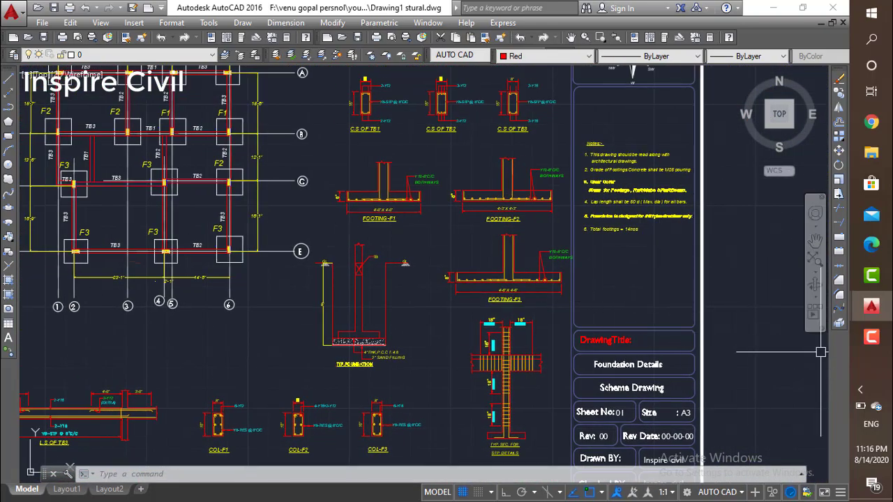